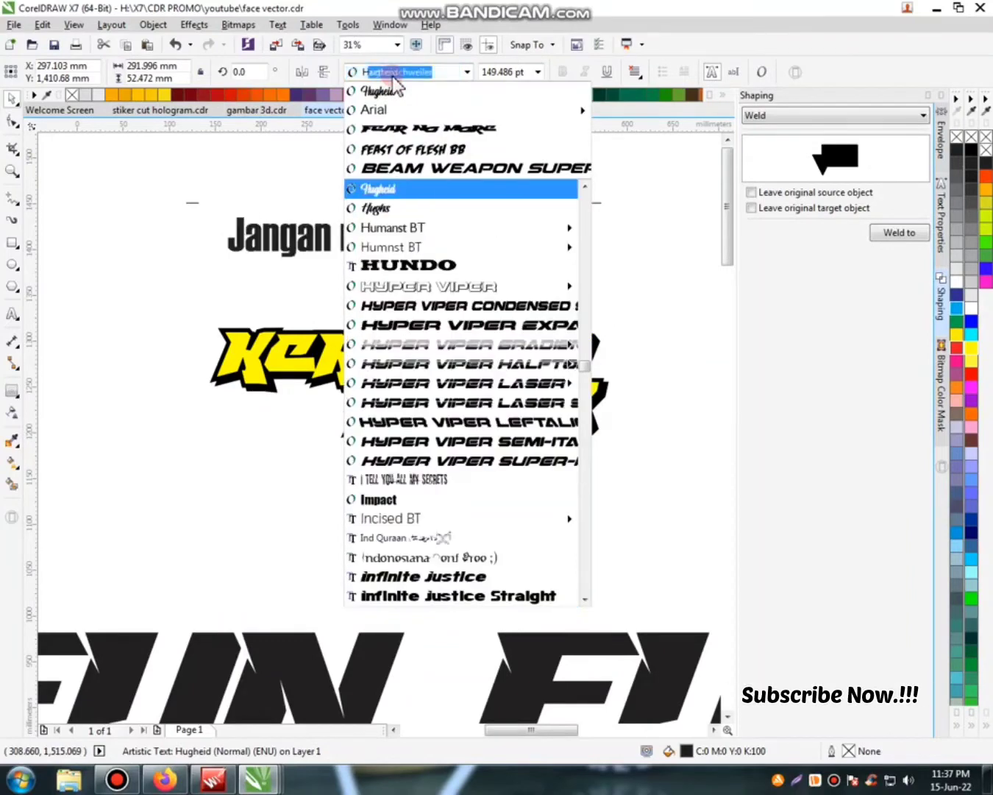
# Set the "Jangan remehkan" text in the Hughs font and change its capitalization to title case
pyautogui.click(379, 206)
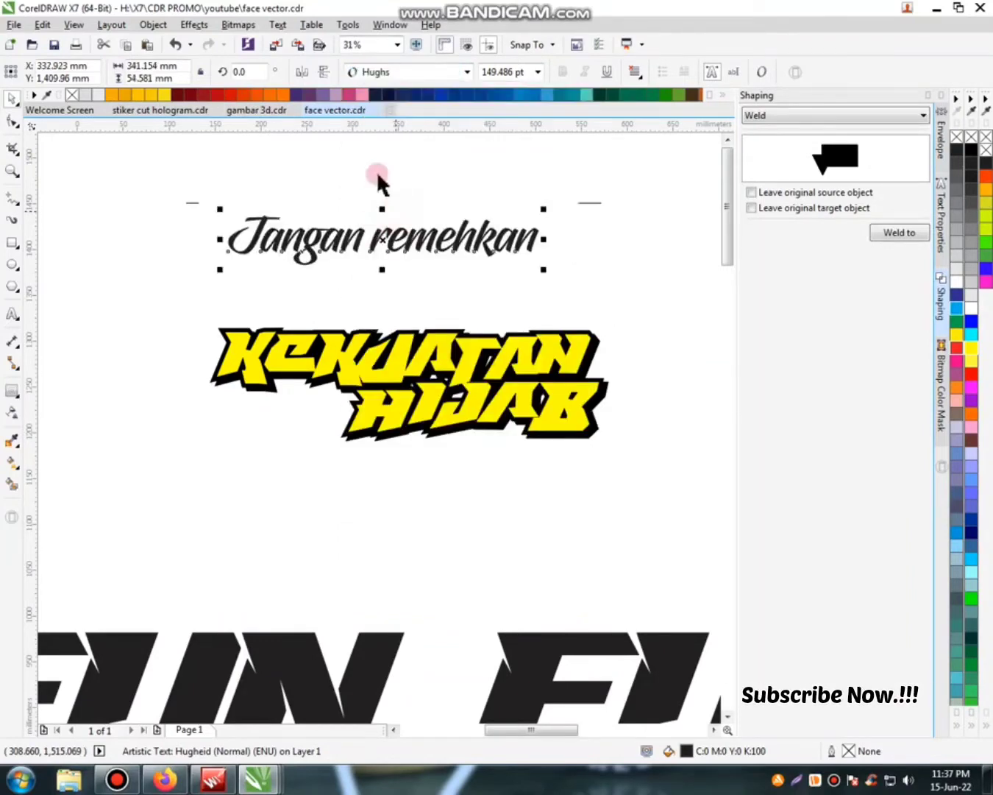
pyautogui.click(278, 24)
pyautogui.click(321, 361)
pyautogui.doubleClick(419, 392)
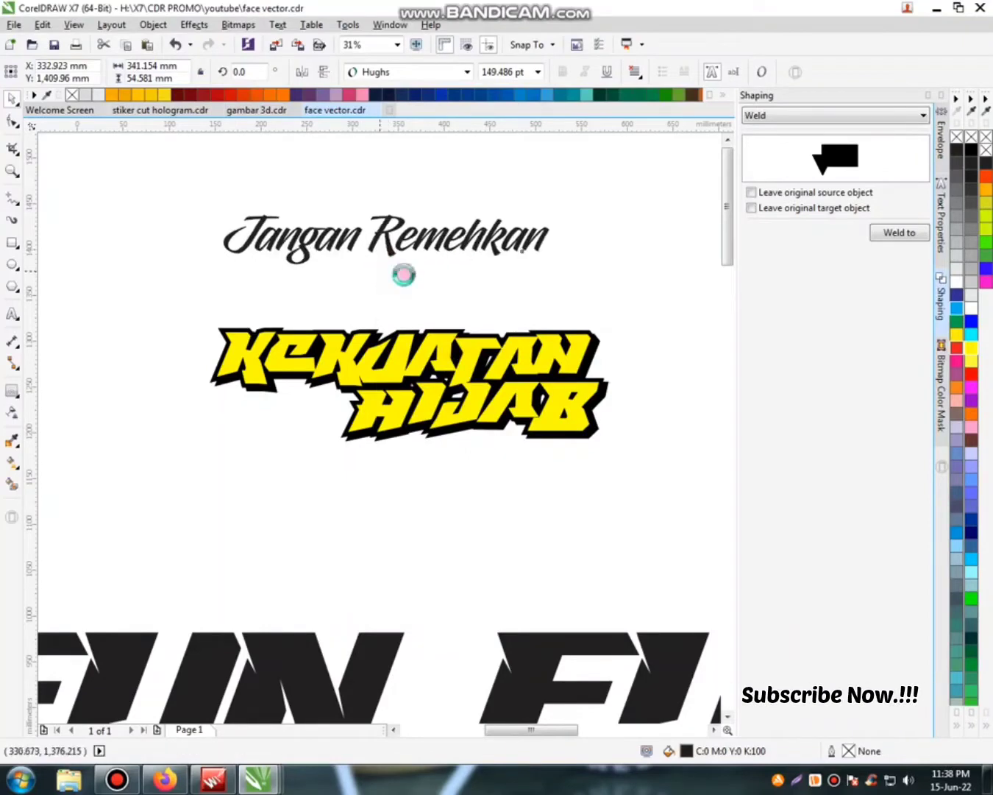
# Weld the "Jangan Remehkan" text into a curve and move it just above the yellow "KEKUATAN" lettering
pyautogui.click(900, 232)
pyautogui.click(546, 243)
pyautogui.moveTo(541, 229); pyautogui.dragTo(491, 296)
# Try a 4 mm outside contour around "Jangan Remehkan" and break it apart from the lettering
pyautogui.click(13, 396)
pyautogui.click(381, 73)
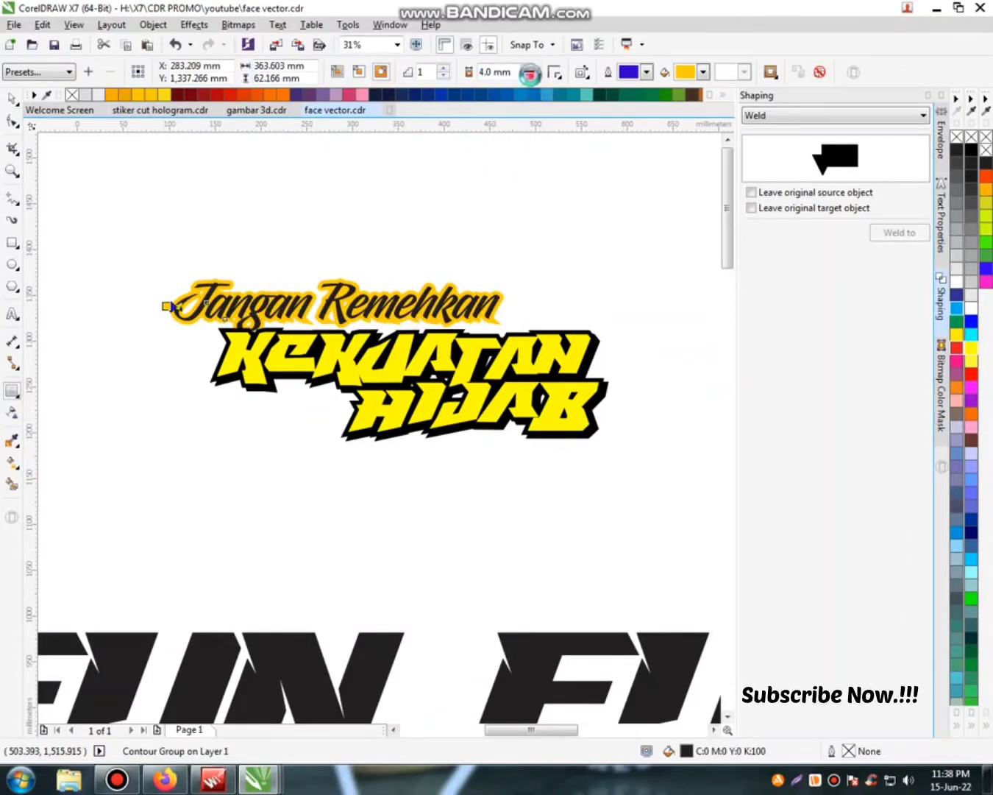
pyautogui.hotkey('ctrl', 'k')
pyautogui.press('space')
# Try reshaping the contour's sharp corner below the final "n", and delete the contour
pyautogui.scroll(1, 498, 317)
pyautogui.click(512, 313)
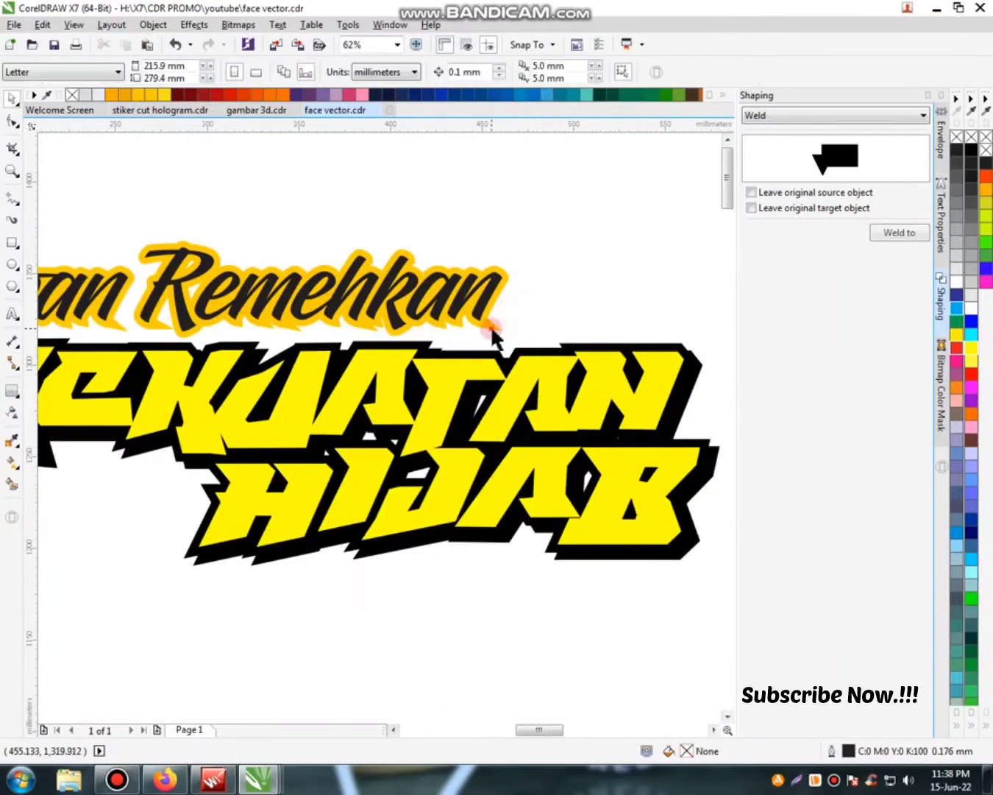
pyautogui.click(491, 328)
pyautogui.press('F10')
pyautogui.moveTo(503, 329); pyautogui.dragTo(493, 333)
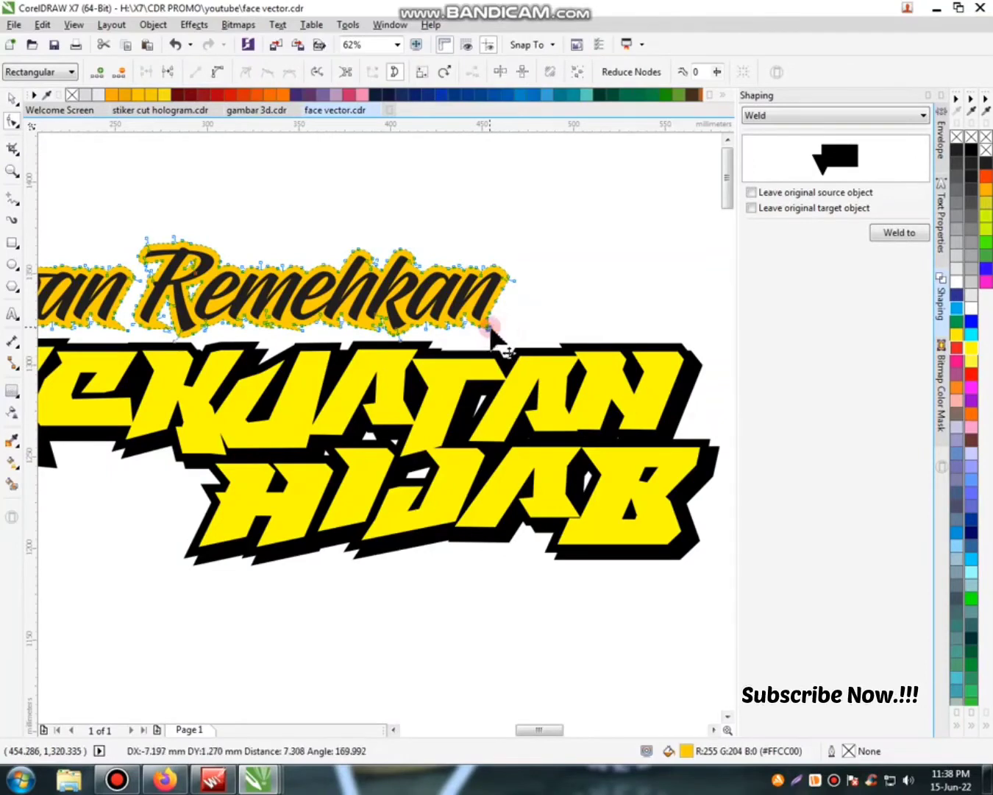
pyautogui.scroll(3, 472, 318)
pyautogui.press('space')
pyautogui.click(528, 304)
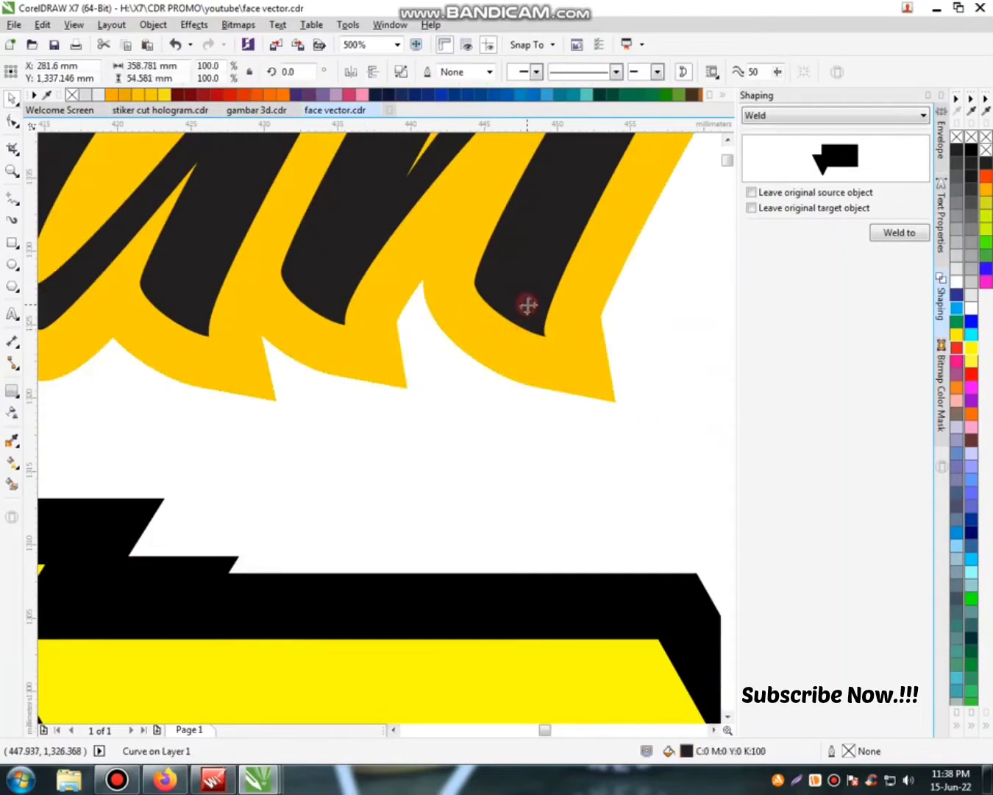
pyautogui.click(557, 331)
pyautogui.press('Delete')
# Weld the black lettering and remove the sharp corner nodes at the feet of the final "n" in "Remehkan"
pyautogui.click(516, 305)
pyautogui.click(912, 234)
pyautogui.click(555, 272)
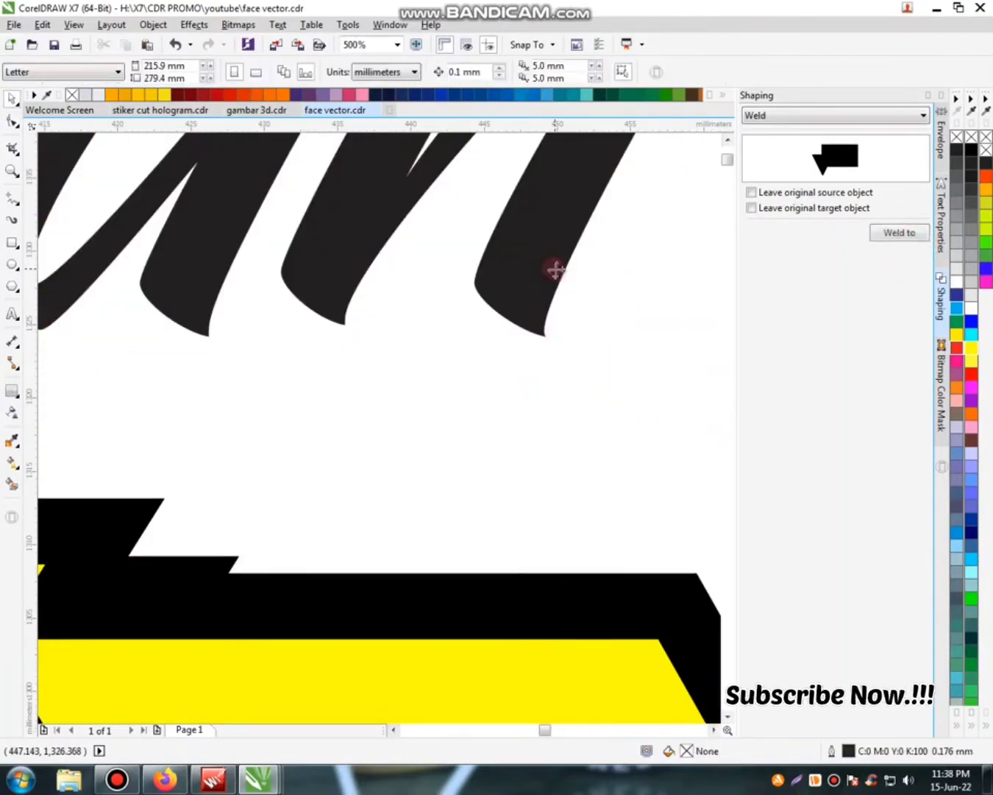
pyautogui.press('F10')
pyautogui.scroll(-3, 578, 339)
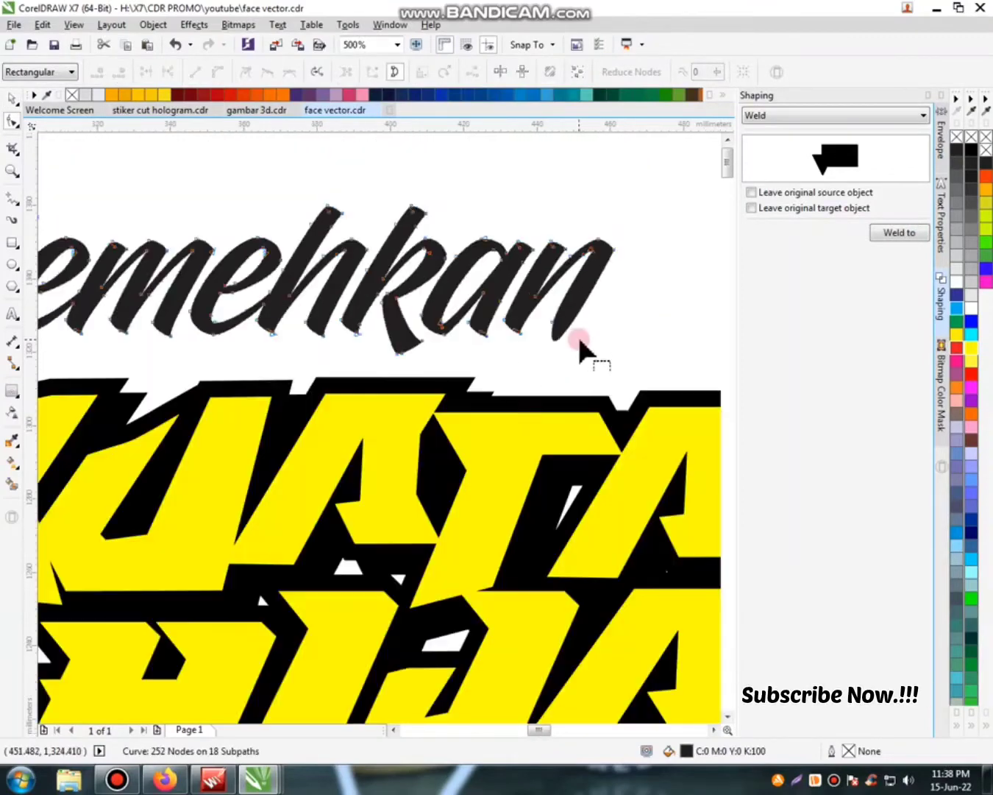
pyautogui.scroll(2, 572, 334)
pyautogui.doubleClick(569, 331)
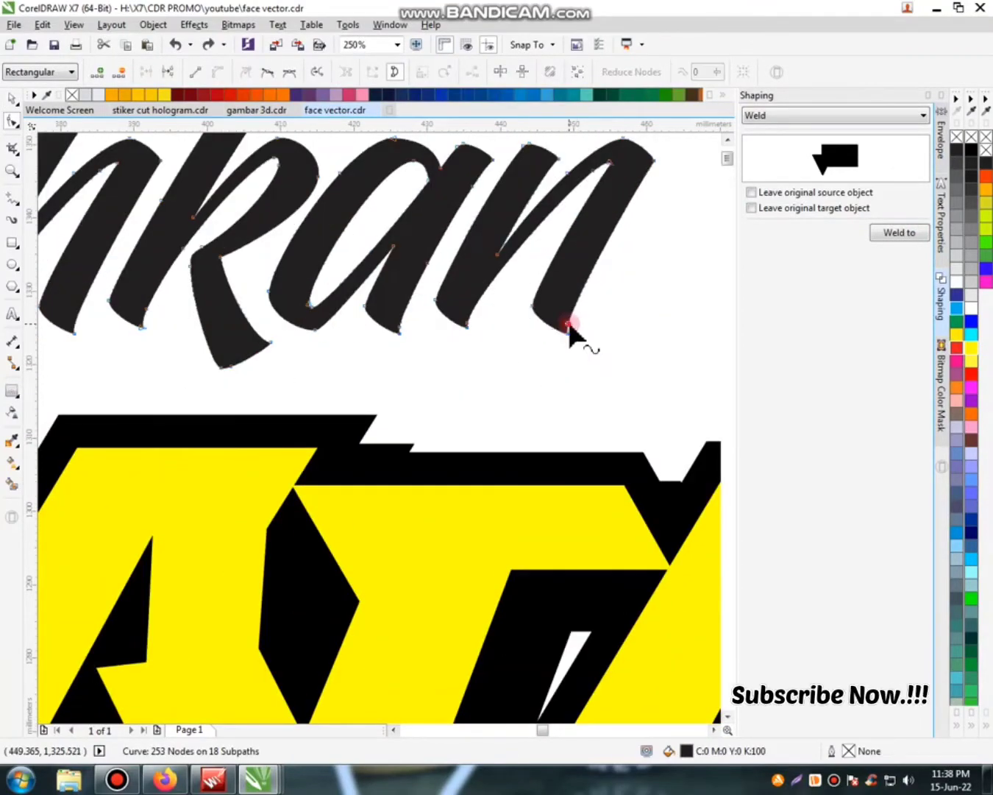
pyautogui.doubleClick(471, 323)
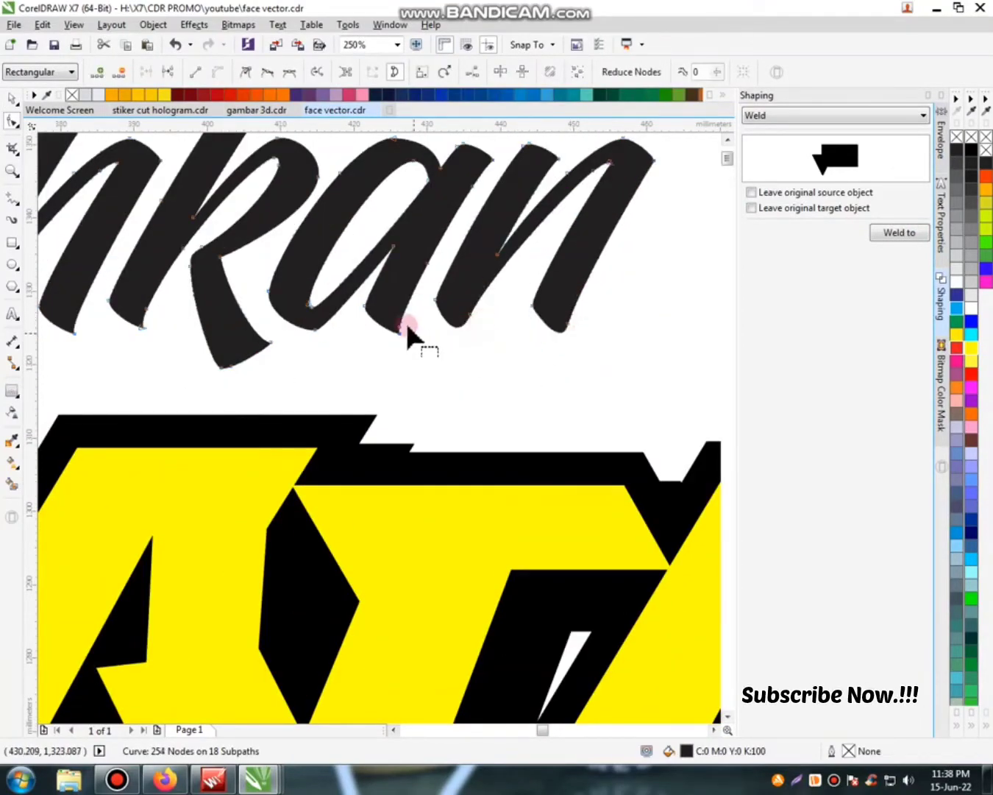
# Round the feet of the "a", "k" and "h" in "Remehkan" by removing their sharp corner nodes
pyautogui.doubleClick(402, 334)
pyautogui.doubleClick(266, 342)
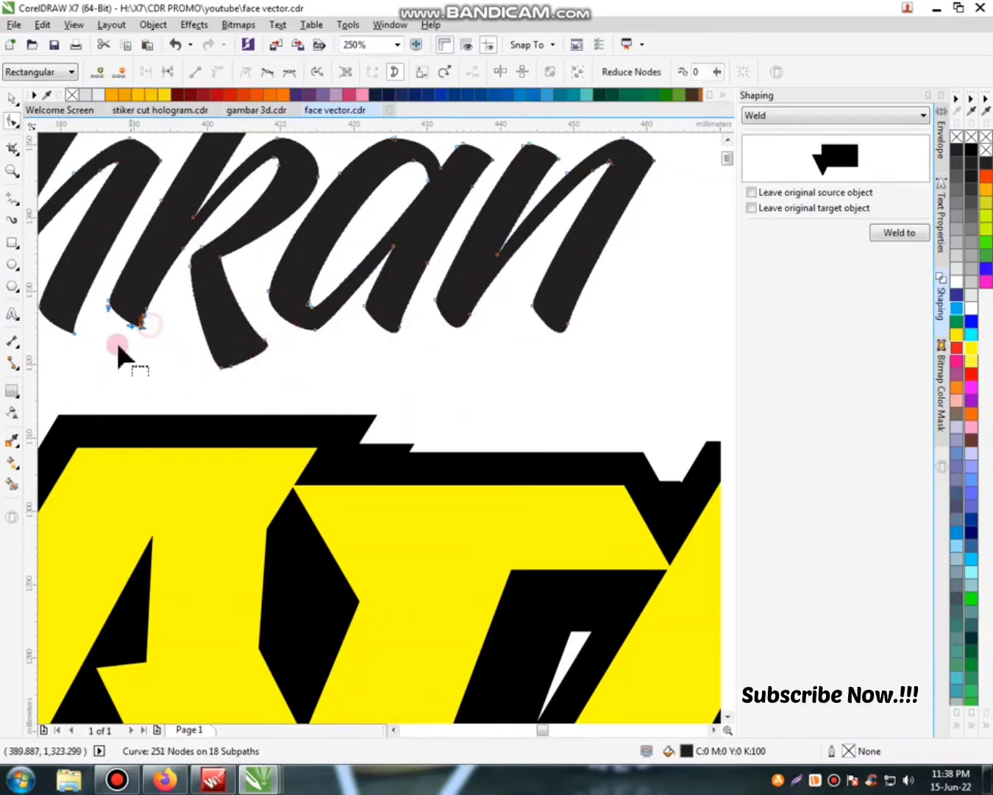
pyautogui.doubleClick(68, 343)
pyautogui.scroll(-2, 446, 365)
pyautogui.scroll(2, 236, 341)
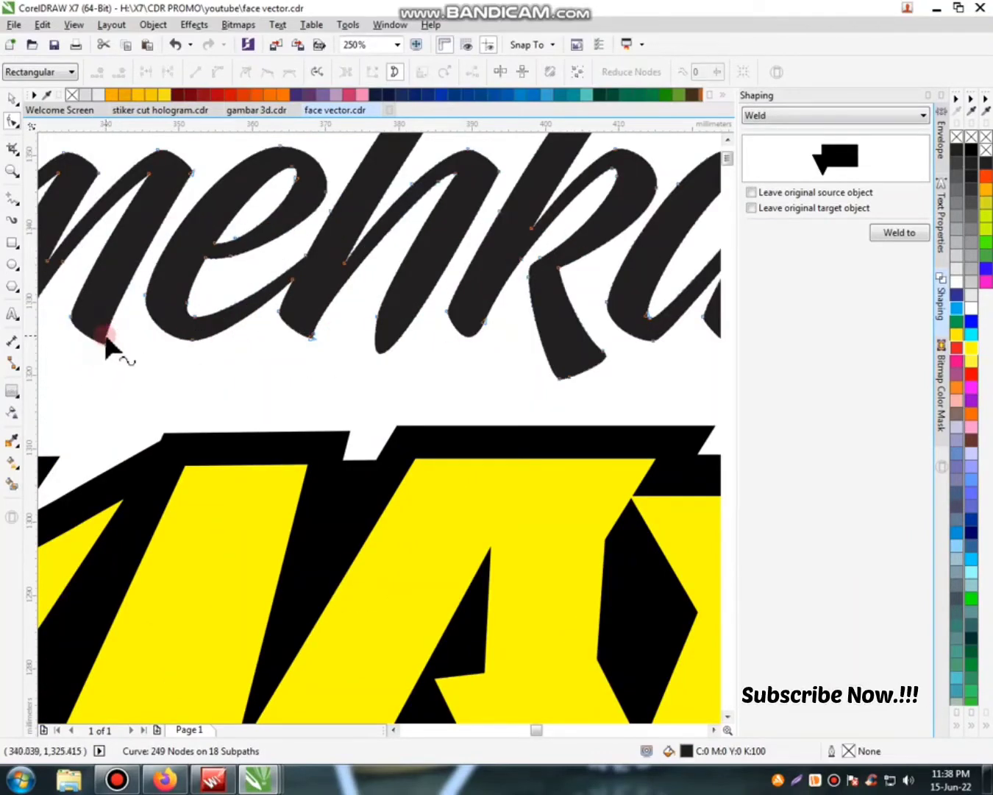
# Round both feet of the last "n" in "Jangan" by deleting their sharp corner nodes
pyautogui.scroll(-3, 100, 355)
pyautogui.scroll(2, 328, 397)
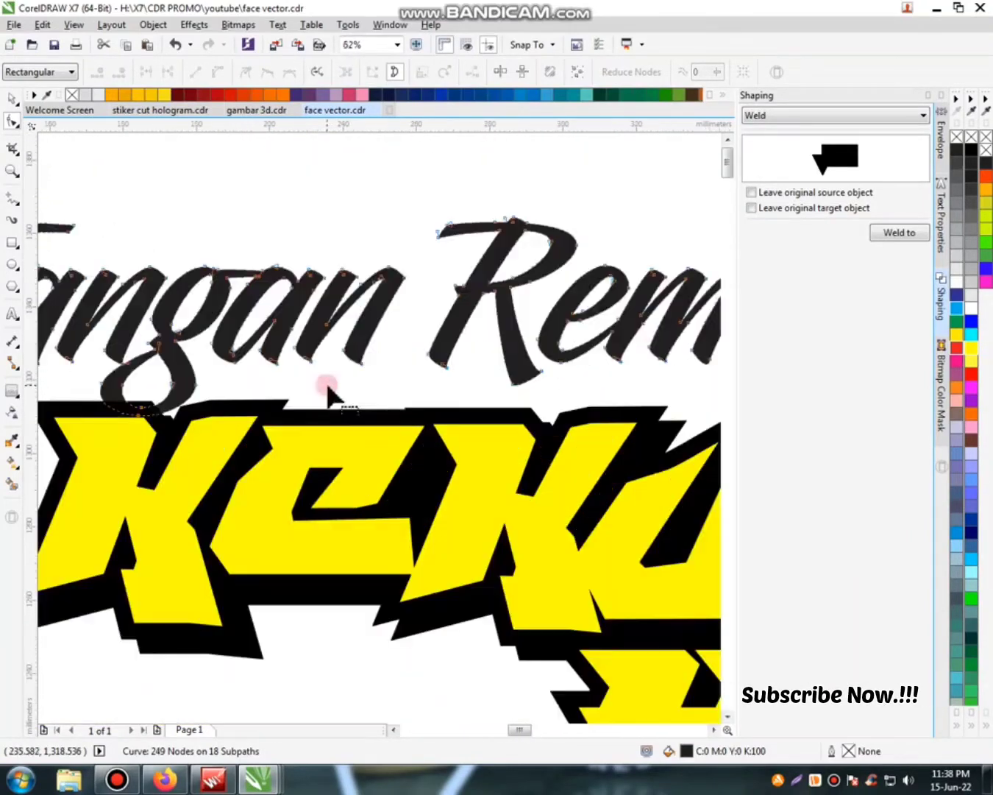
pyautogui.doubleClick(362, 356)
pyautogui.scroll(3, 360, 368)
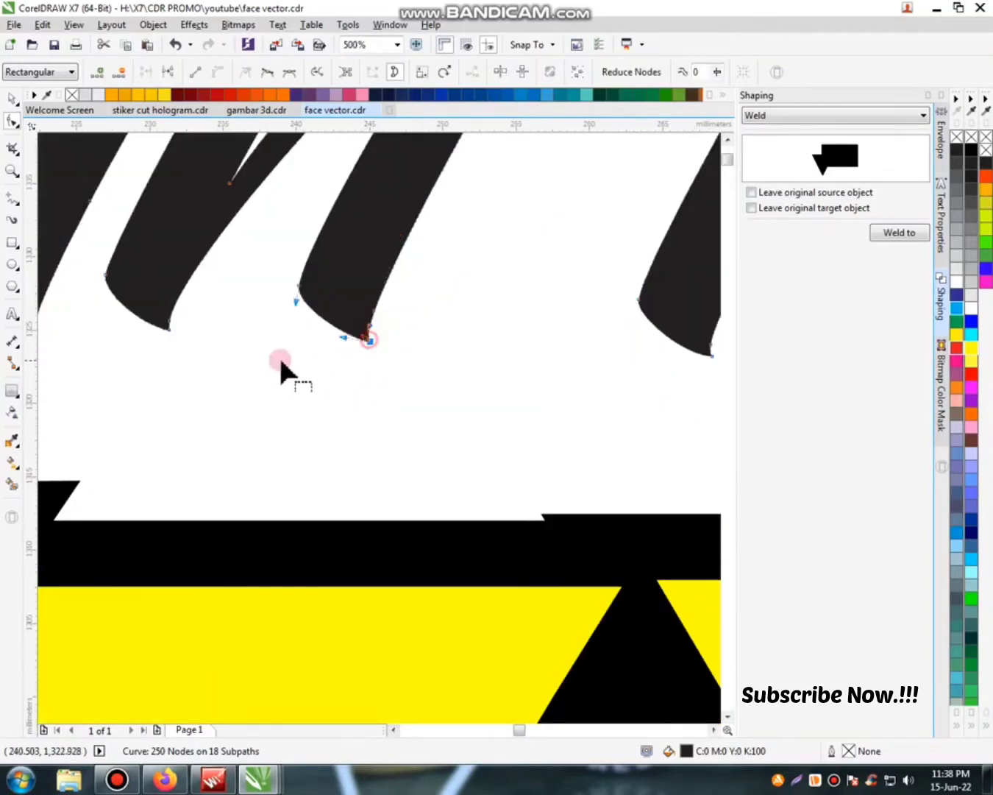
pyautogui.press('Delete')
pyautogui.scroll(-1, 355, 351)
pyautogui.scroll(1, 202, 348)
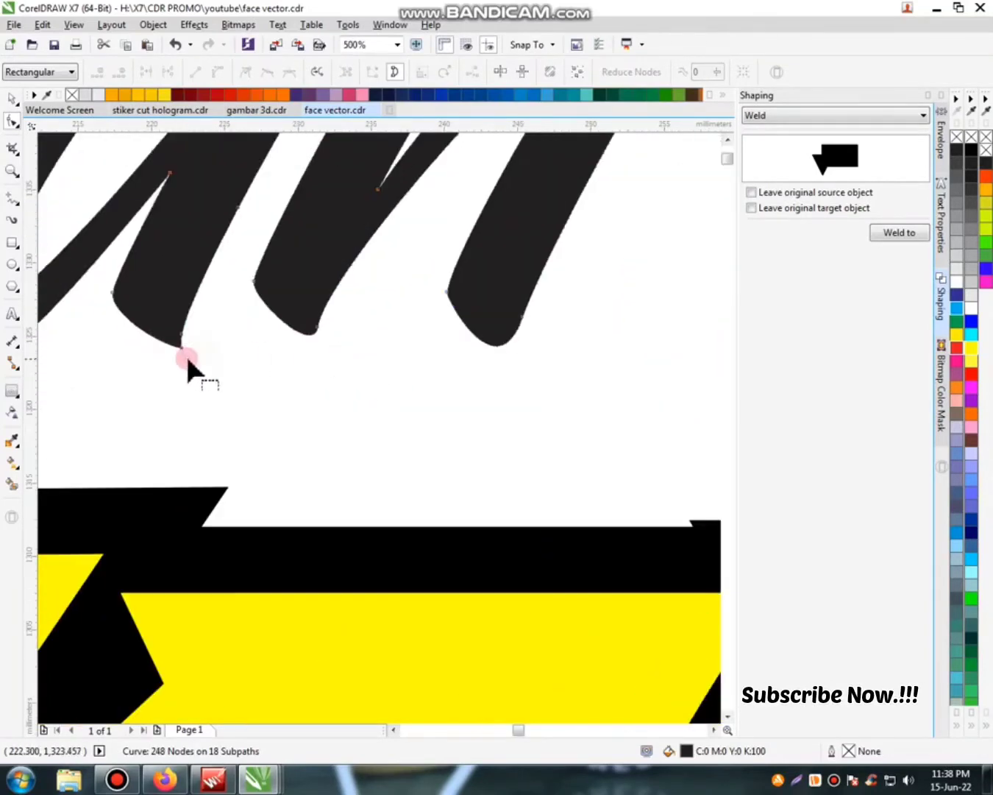
# Remove the sharp corner nodes at the feet of both "a" letters and the first "n" in "Jangan"
pyautogui.doubleClick(192, 340)
pyautogui.scroll(-1, 349, 362)
pyautogui.scroll(-2, 245, 370)
pyautogui.scroll(3, 139, 362)
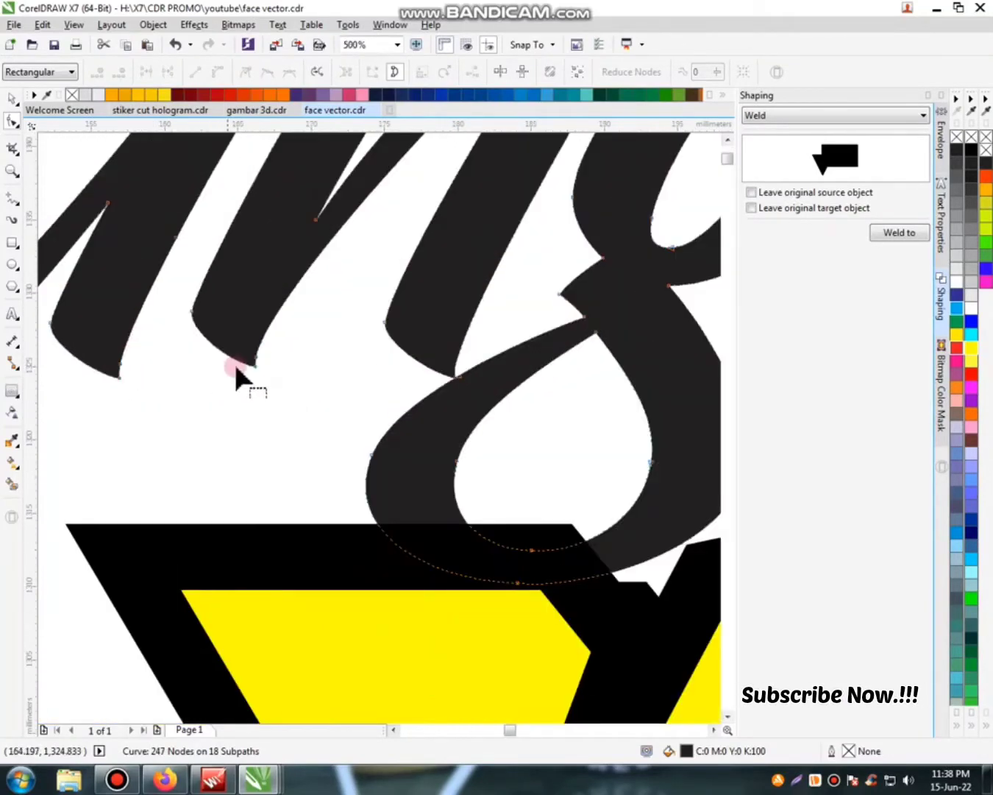
pyautogui.doubleClick(246, 366)
pyautogui.doubleClick(118, 376)
# Apply a 3.5 mm outside contour in yellow-orange around "Jangan Remehkan" and break it apart from the lettering
pyautogui.scroll(-4, 391, 378)
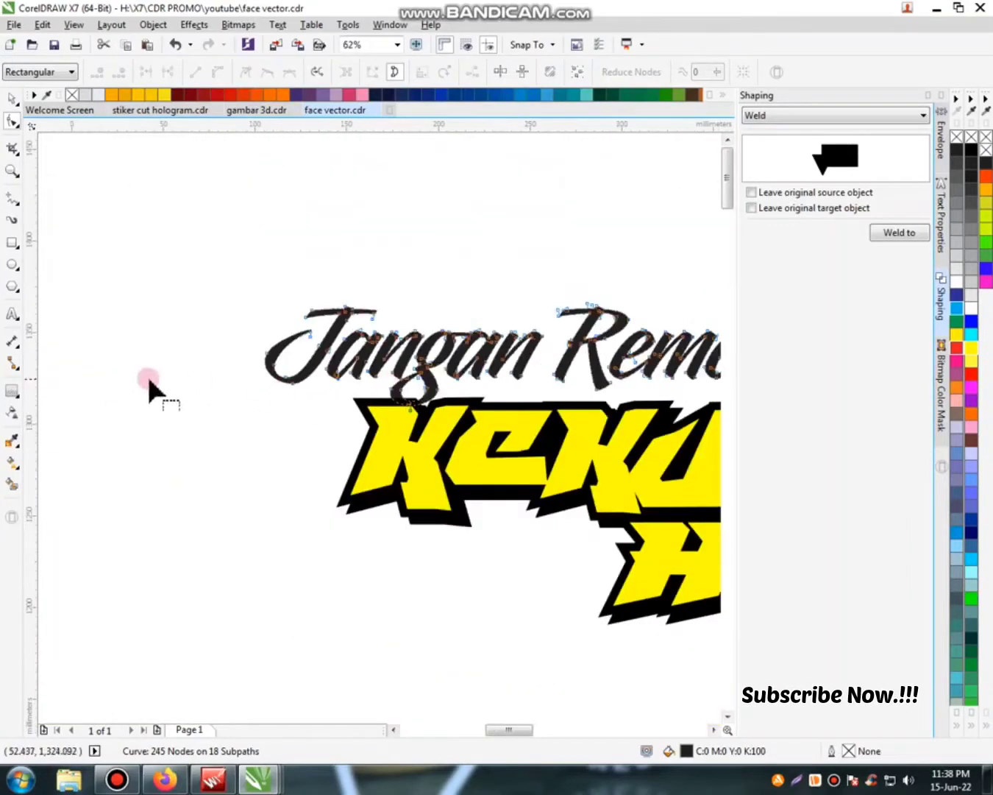
pyautogui.click(17, 395)
pyautogui.click(381, 76)
pyautogui.scroll(-2, 310, 292)
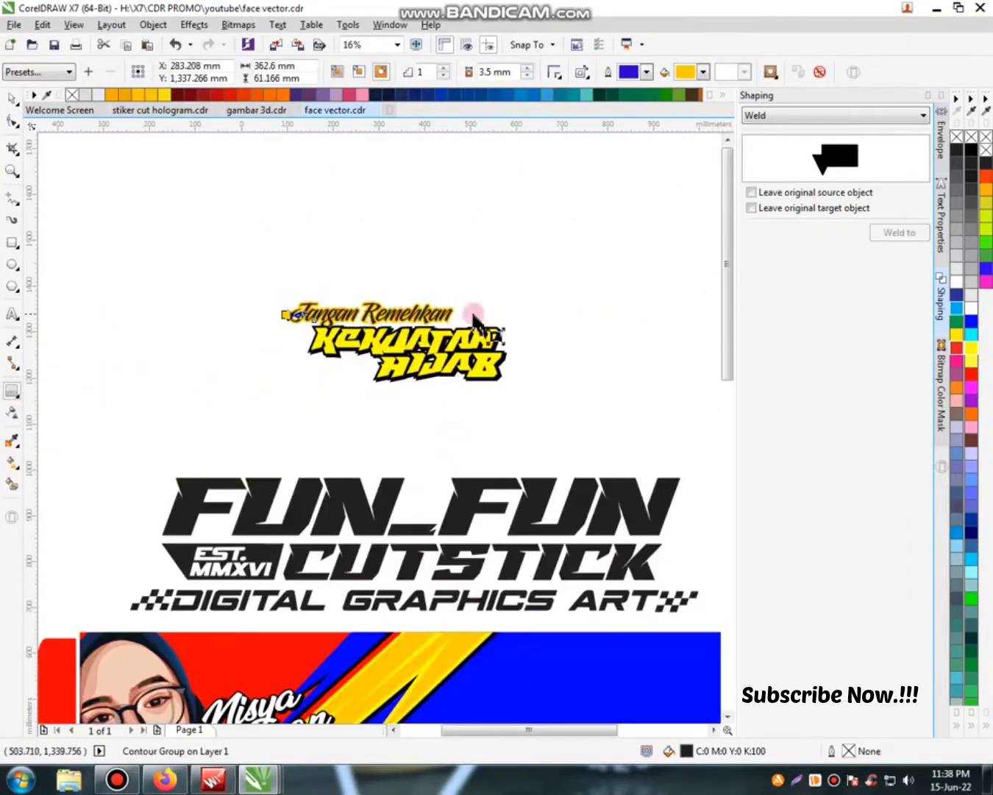
pyautogui.scroll(3, 442, 316)
pyautogui.hotkey('ctrl', 'k')
pyautogui.press('space')
pyautogui.keyDown('shift'); pyautogui.click(536, 316); pyautogui.keyUp('shift')
pyautogui.moveTo(555, 311); pyautogui.dragTo(562, 323)
pyautogui.press('Delete')
pyautogui.click(563, 310)
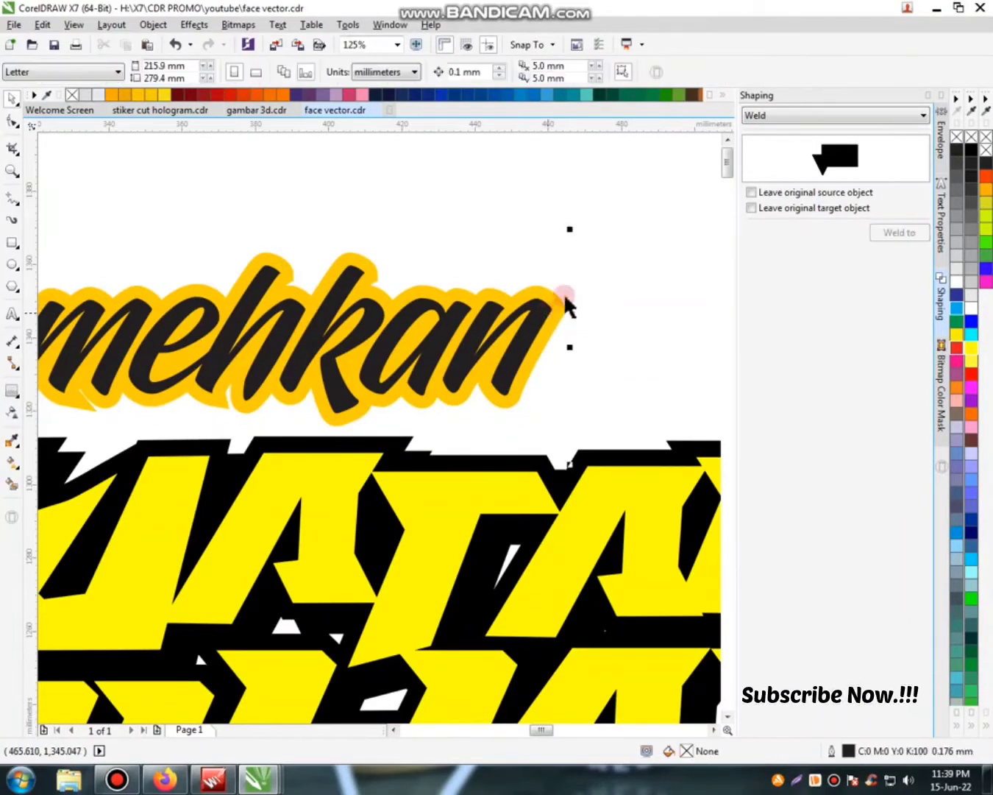
# Add a second 3.5 mm outside contour around the yellow-orange shape, break it apart and fill it black
pyautogui.press('space')
pyautogui.click(704, 71)
pyautogui.click(728, 163)
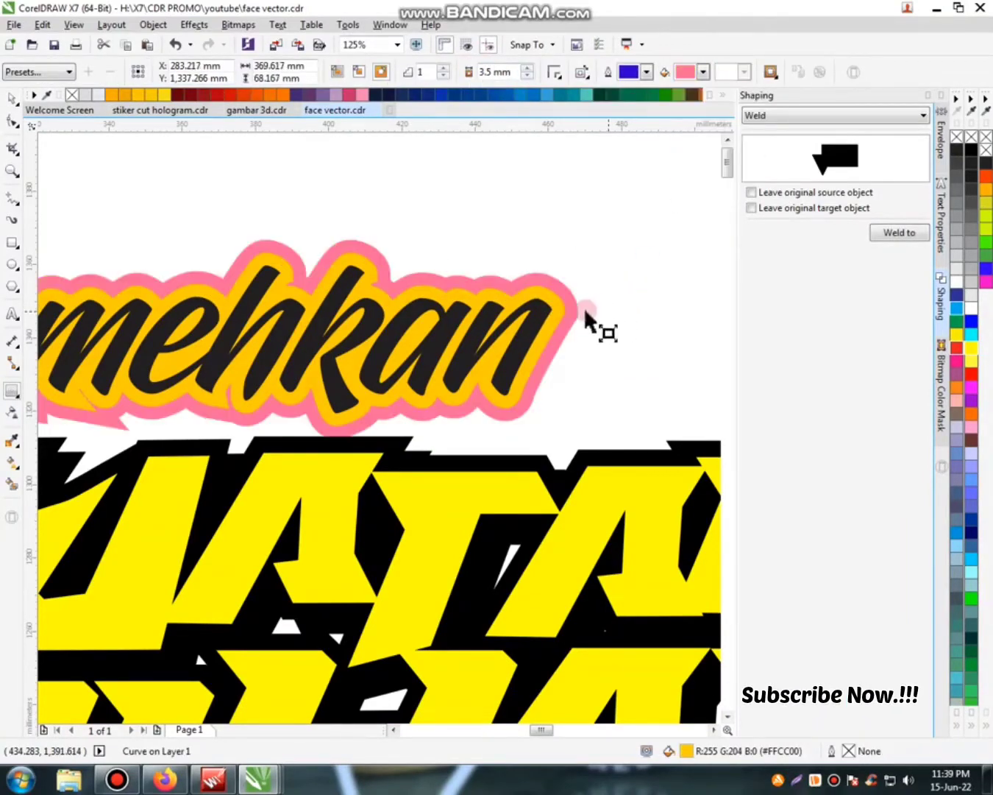
pyautogui.hotkey('ctrl', 'k')
pyautogui.click(569, 300)
pyautogui.click(972, 149)
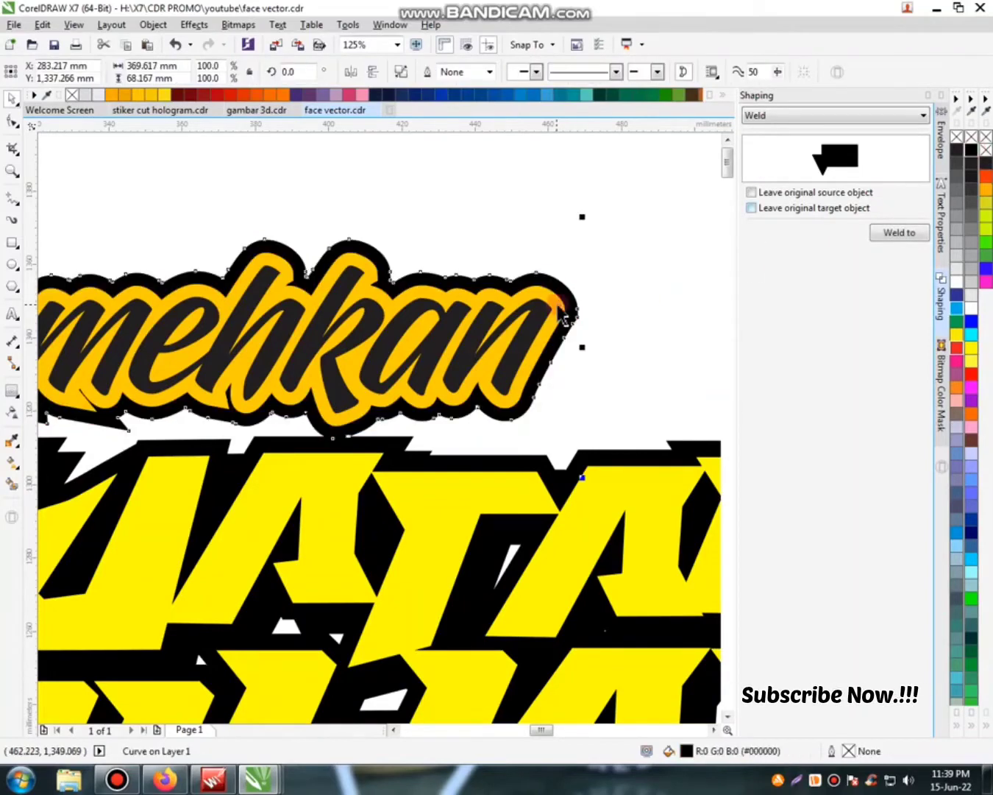
# Combine the black lettering with the yellow-orange contour shape and fill the combined curve white
pyautogui.keyDown('shift'); pyautogui.click(544, 310); pyautogui.keyUp('shift')
pyautogui.hotkey('ctrl', 'l')
pyautogui.click(972, 308)
pyautogui.scroll(-2, 526, 322)
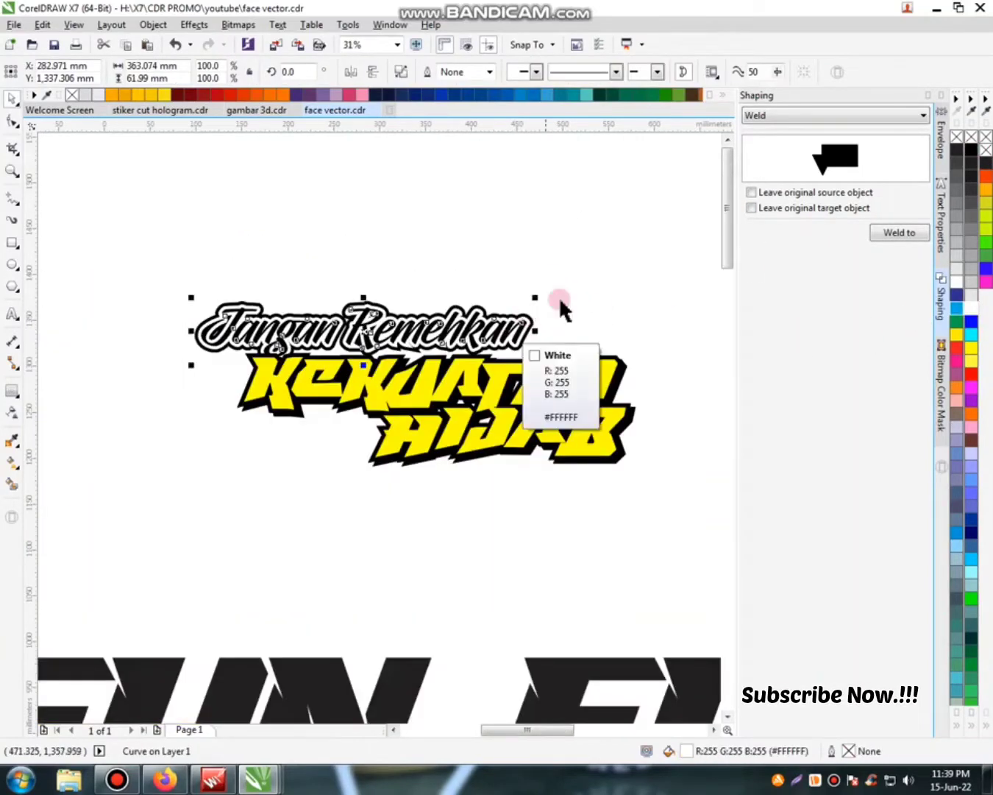
# Group the white "Jangan Remehkan" curve with its black outer outline
pyautogui.moveTo(576, 281); pyautogui.dragTo(164, 373)
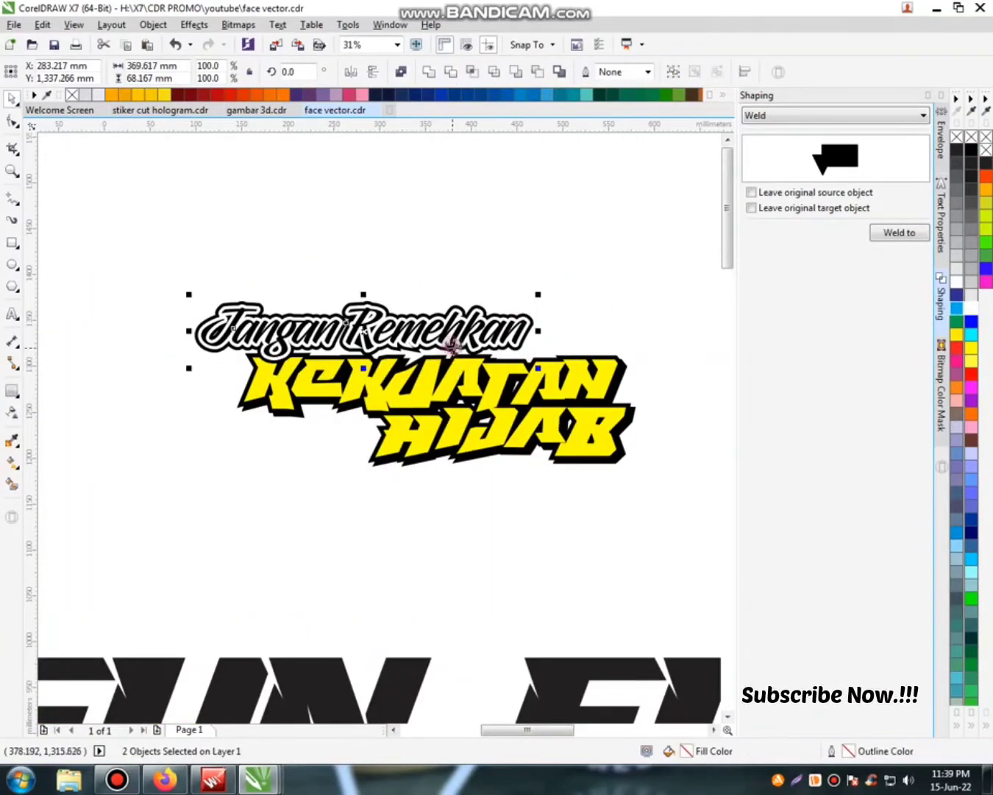
pyautogui.hotkey('ctrl', 'g')
pyautogui.scroll(-2, 452, 343)
pyautogui.scroll(4, 437, 340)
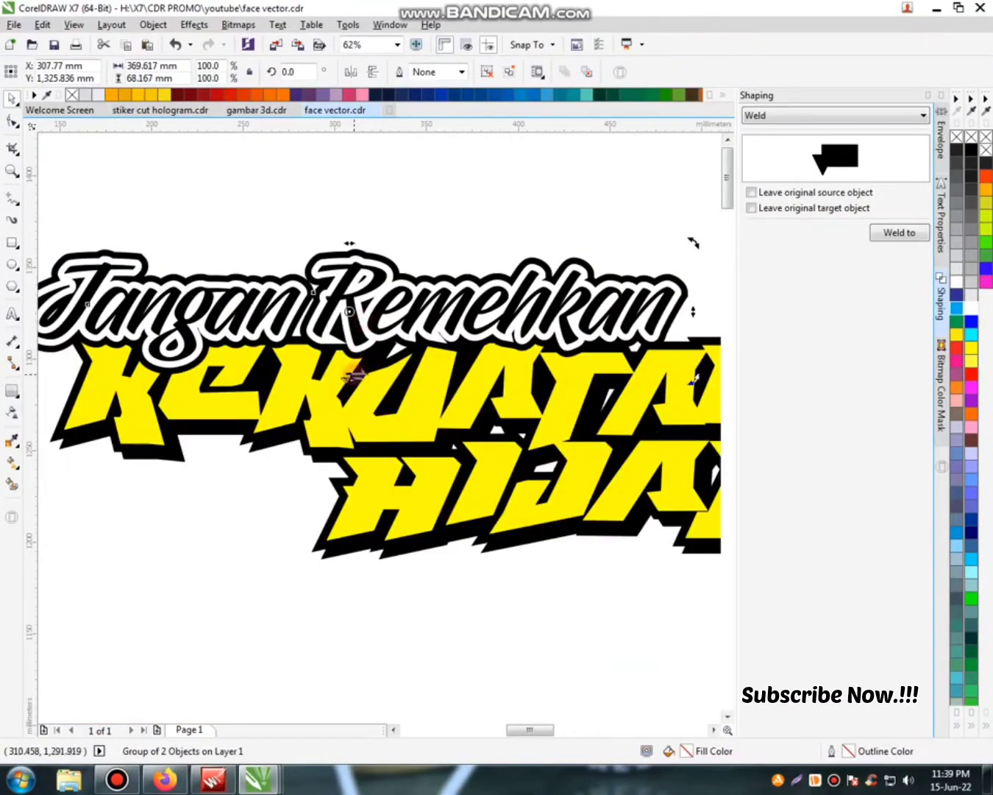
# Skew the grouped "Jangan Remehkan" lettering slightly and scale it to about 360 mm wide above "KEKUATAN"
pyautogui.moveTo(354, 375); pyautogui.dragTo(328, 378)
pyautogui.moveTo(381, 315); pyautogui.dragTo(357, 302)
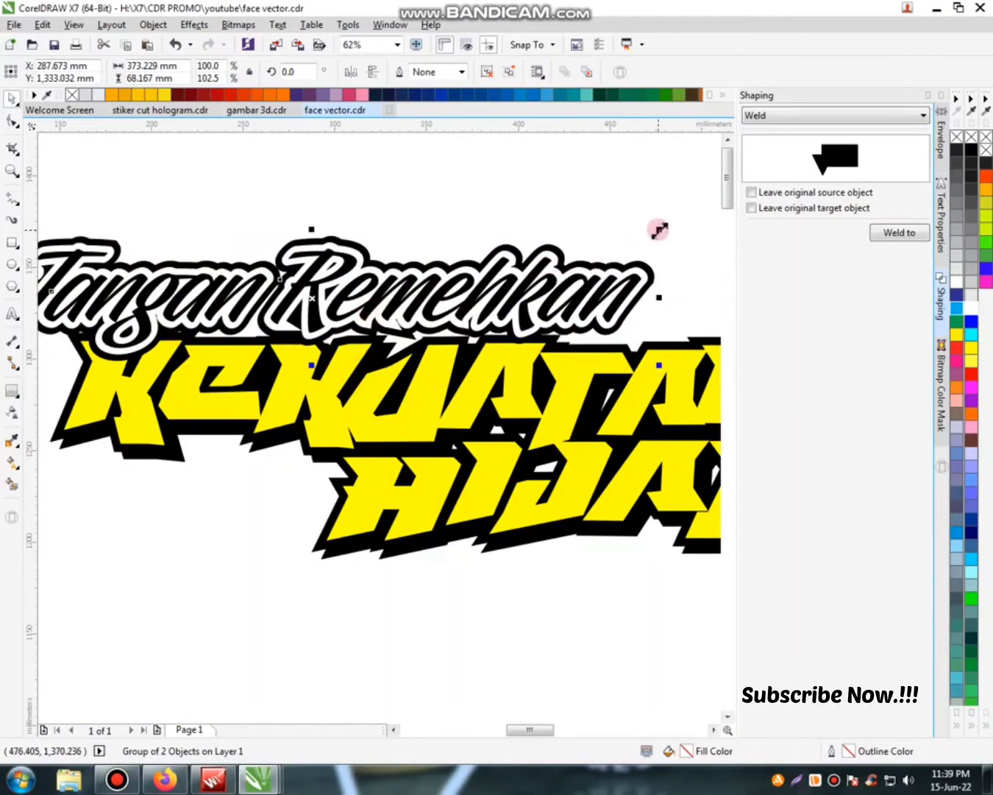
pyautogui.moveTo(658, 231); pyautogui.dragTo(634, 234)
# Arch the "Jangan Remehkan" group with an Envelope by raising the middle of its upper and lower edges
pyautogui.click(18, 398)
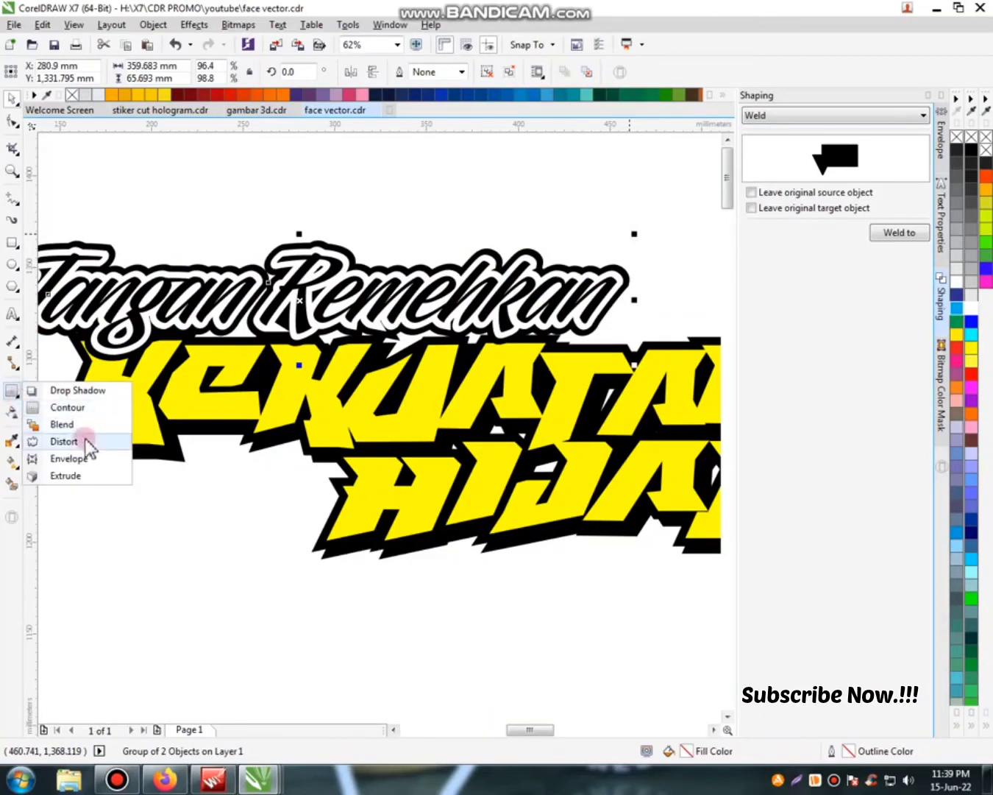
pyautogui.click(66, 457)
pyautogui.moveTo(301, 240); pyautogui.dragTo(304, 214)
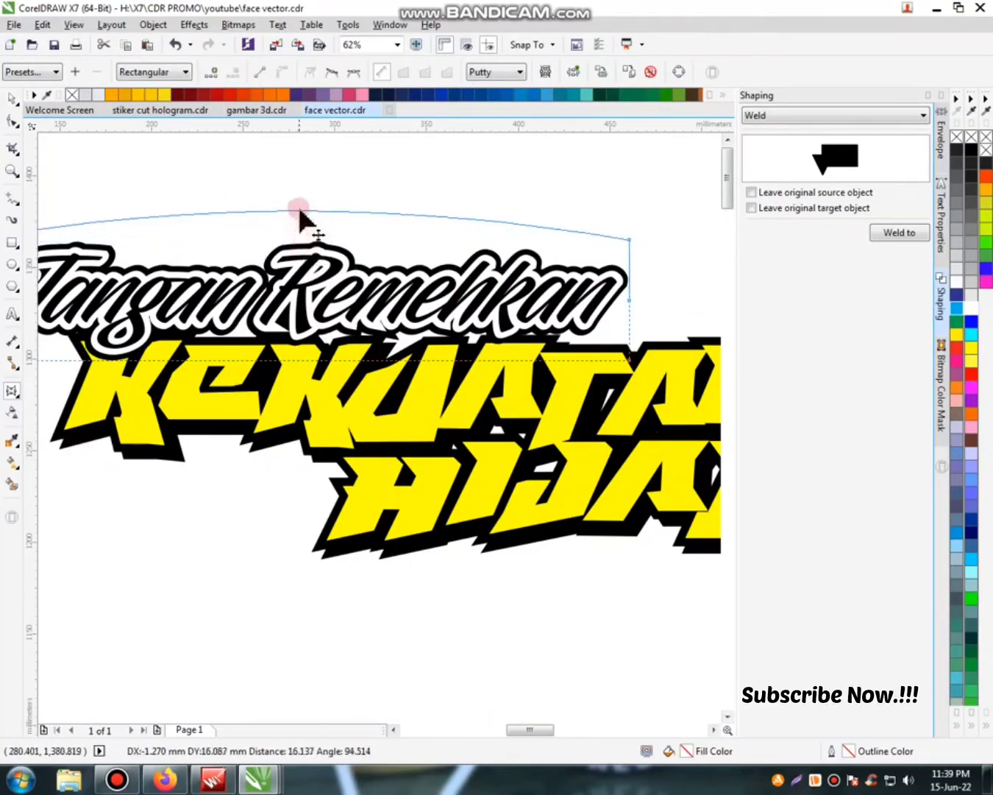
pyautogui.moveTo(302, 361); pyautogui.dragTo(306, 315)
pyautogui.press('space')
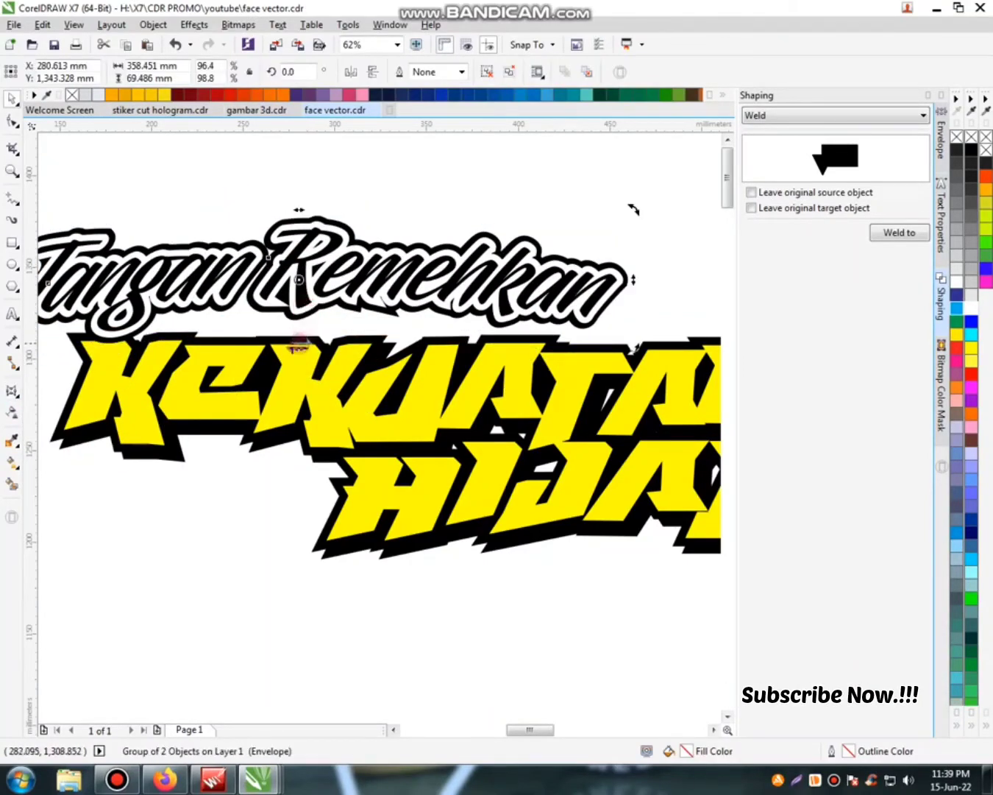
pyautogui.hotkey('ctrl', 'z')
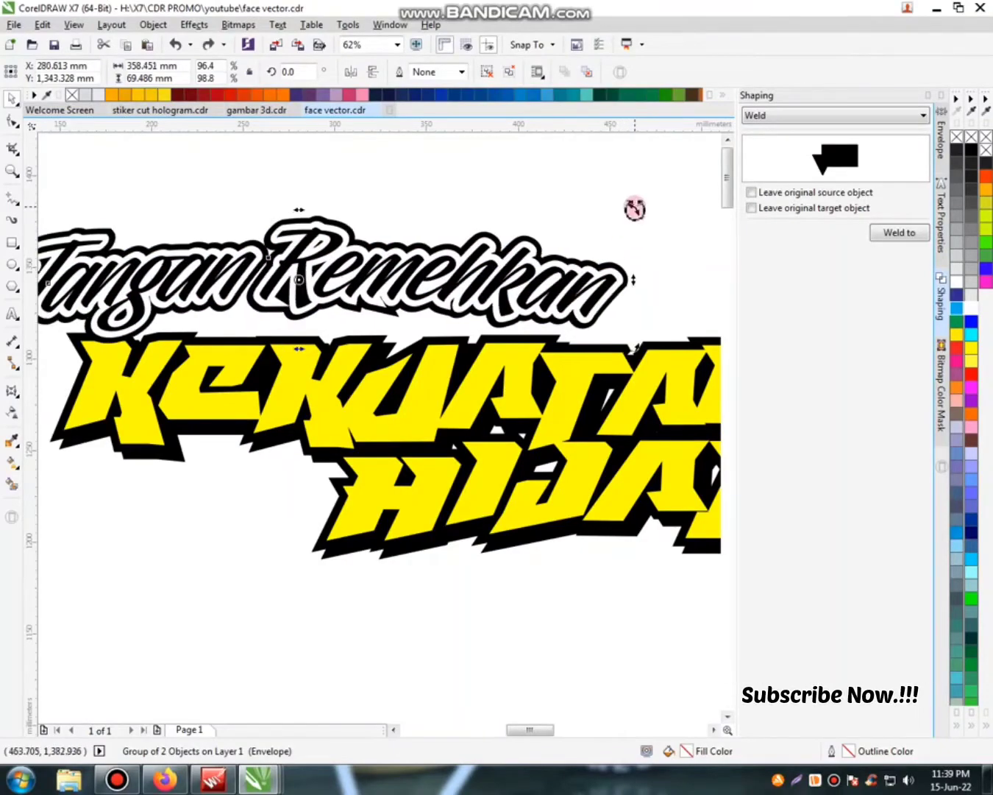
# Rotate the arched lettering about 4.6° counterclockwise and fit it closely above the start of "KEKUATAN HIJAB"
pyautogui.click(572, 278)
pyautogui.moveTo(638, 212); pyautogui.dragTo(597, 197)
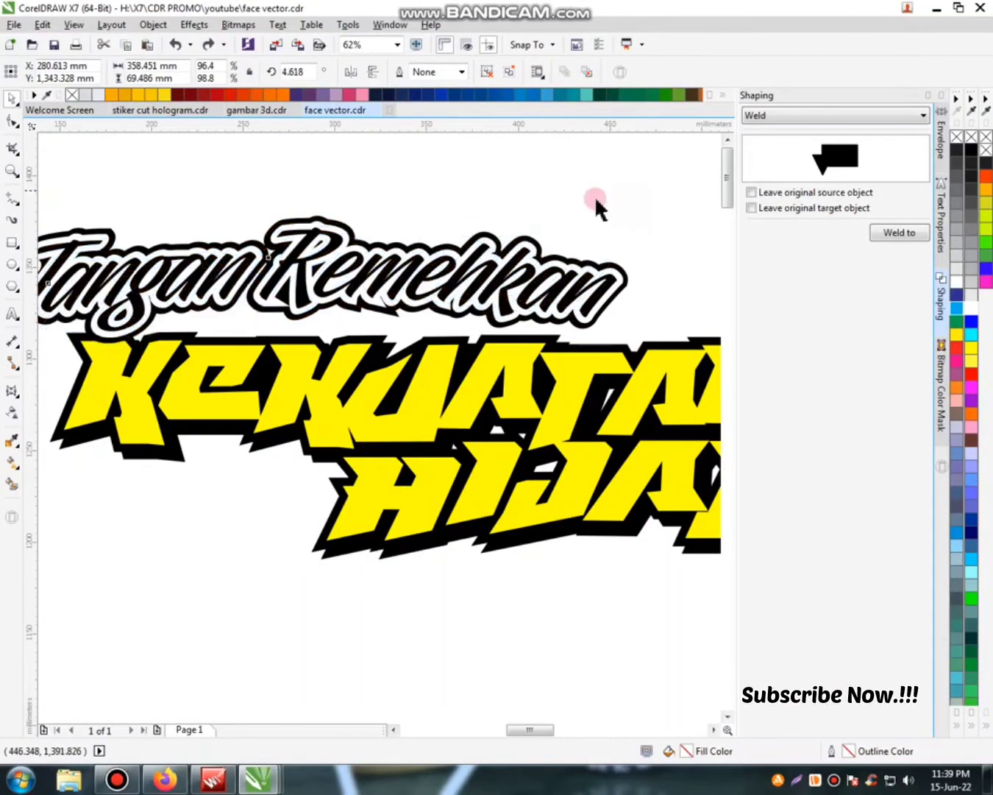
pyautogui.moveTo(503, 247); pyautogui.dragTo(431, 279)
pyautogui.scroll(-4, 412, 353)
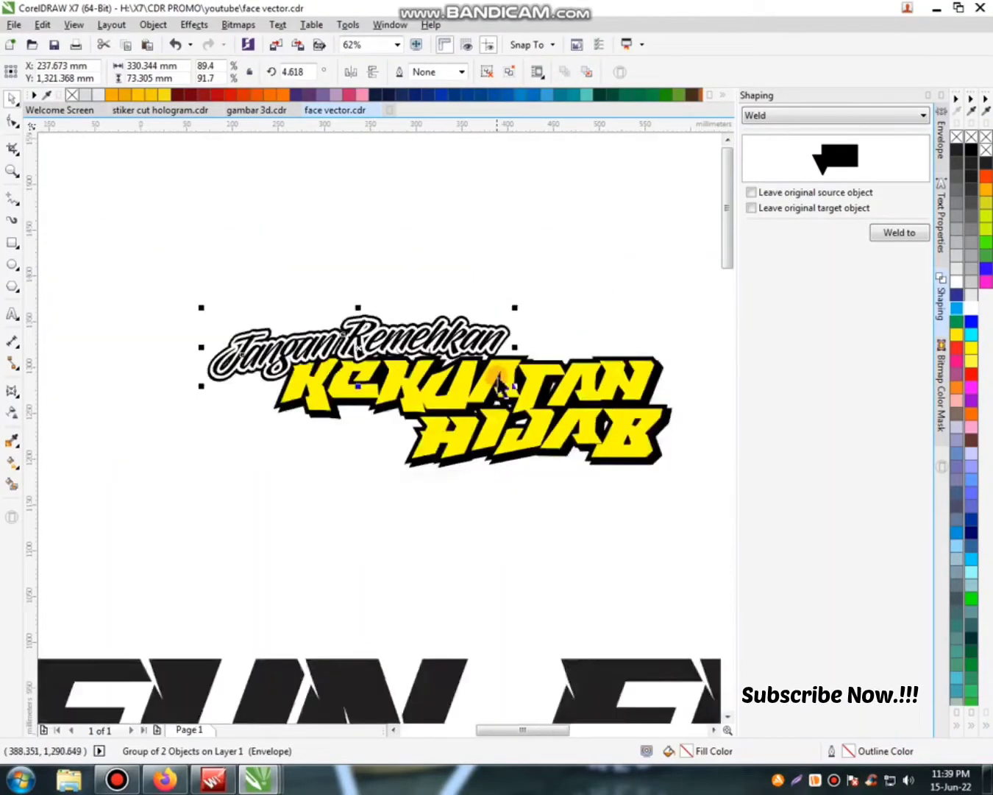
# Select the whole "Jangan Remehkan KEKUATAN HIJAB" slogan and move it onto the blue area of the truck artwork
pyautogui.moveTo(391, 425); pyautogui.dragTo(337, 438)
pyautogui.scroll(-3, 450, 367)
pyautogui.moveTo(452, 367); pyautogui.dragTo(423, 291)
pyautogui.scroll(1, 479, 460)
pyautogui.scroll(2, 479, 468)
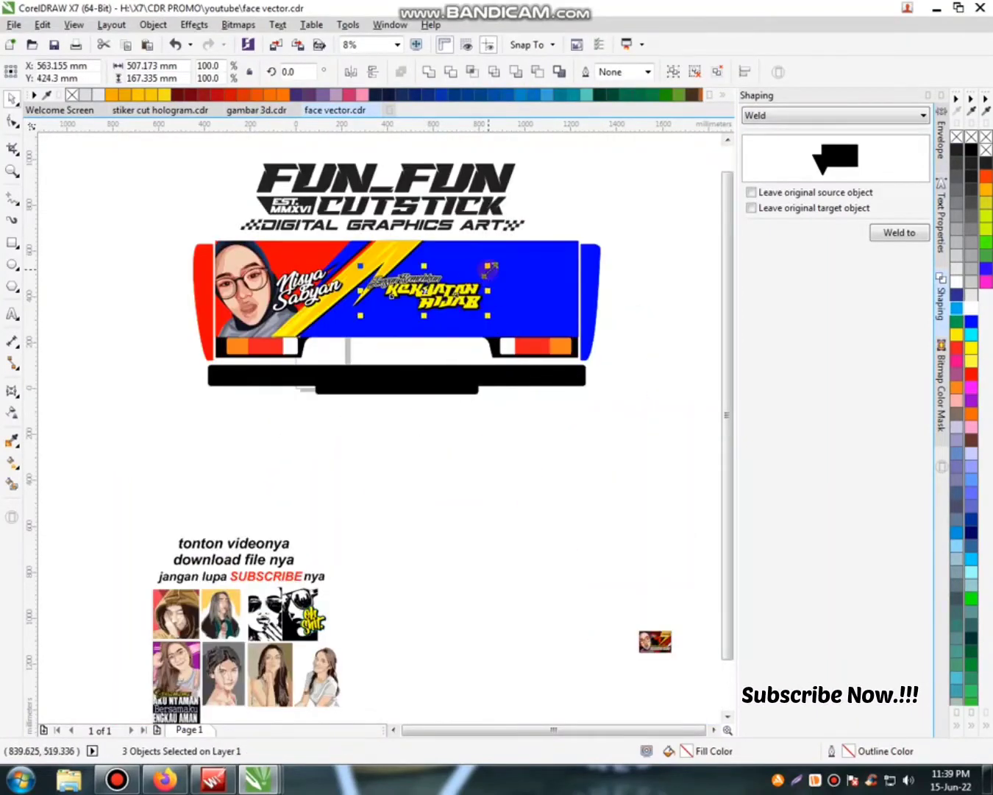
# Enlarge the slogan to about 1,061 mm wide and shift it toward the right end of the blue area
pyautogui.moveTo(488, 270); pyautogui.dragTo(553, 236)
pyautogui.scroll(4, 458, 293)
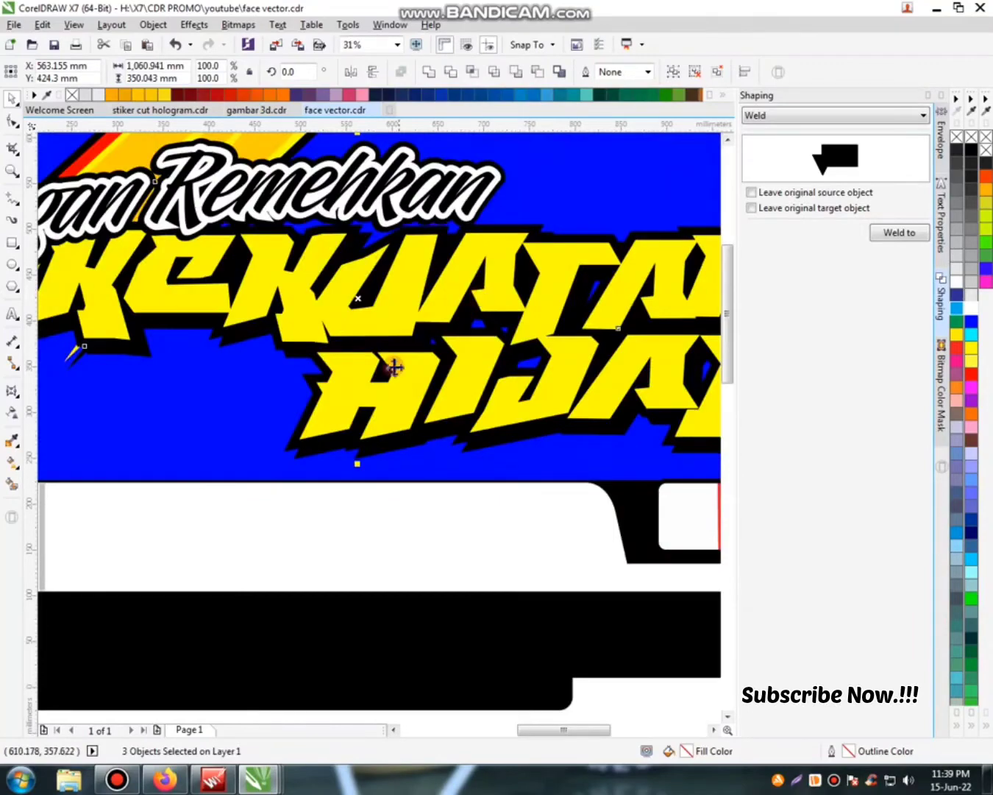
pyautogui.scroll(-1, 425, 339)
pyautogui.moveTo(439, 319); pyautogui.dragTo(487, 324)
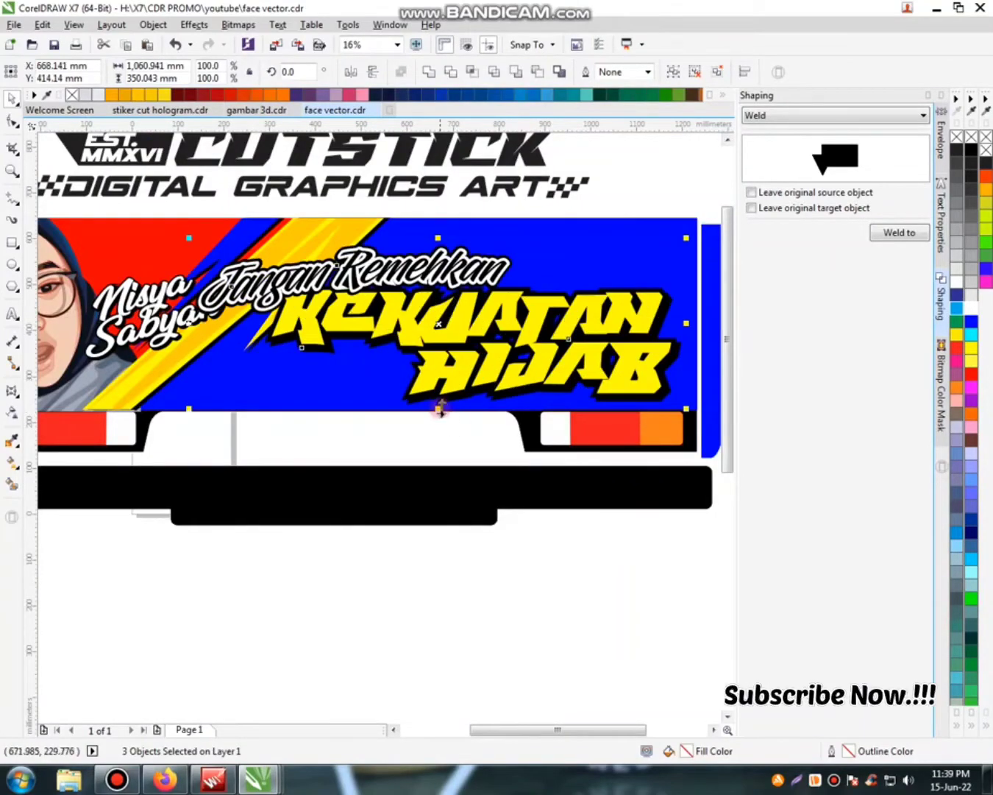
# Reduce the slogan's height slightly from its lower edge and deselect it
pyautogui.moveTo(439, 407); pyautogui.dragTo(438, 394)
pyautogui.click(421, 427)
pyautogui.click(444, 390)
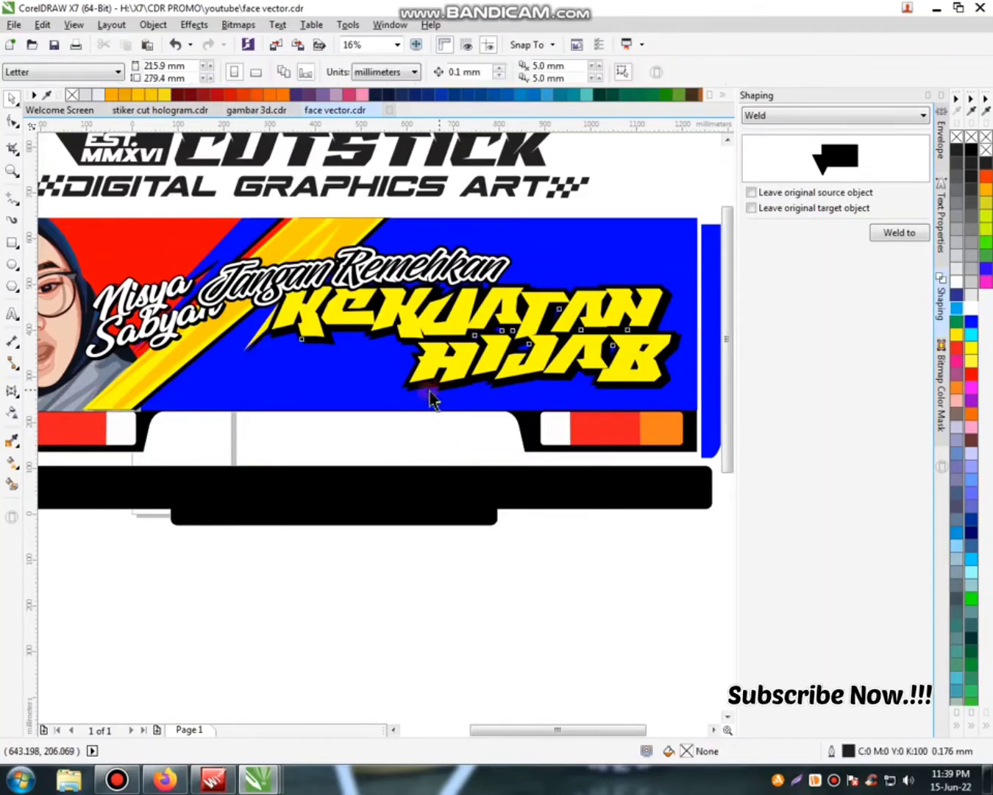
# Add a 5 mm outside contour around the black outline of "KEKUATAN HIJAB", break it apart and fill it cyan
pyautogui.click(440, 389)
pyautogui.click(17, 398)
pyautogui.click(63, 411)
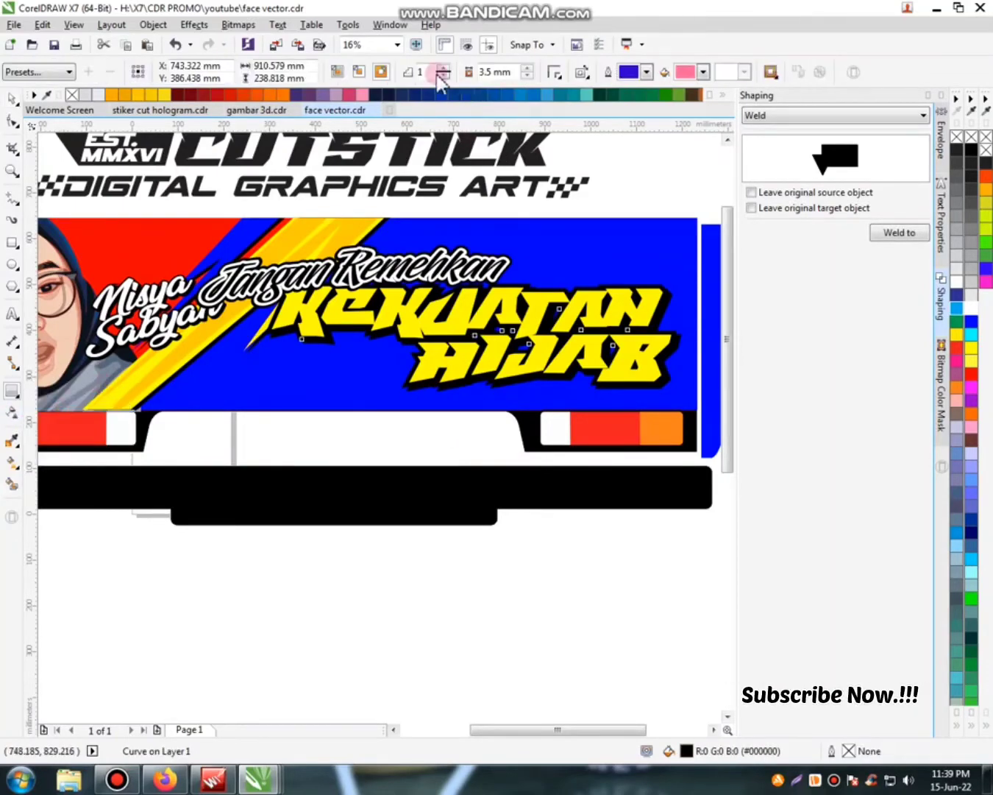
pyautogui.click(385, 72)
pyautogui.click(528, 67)
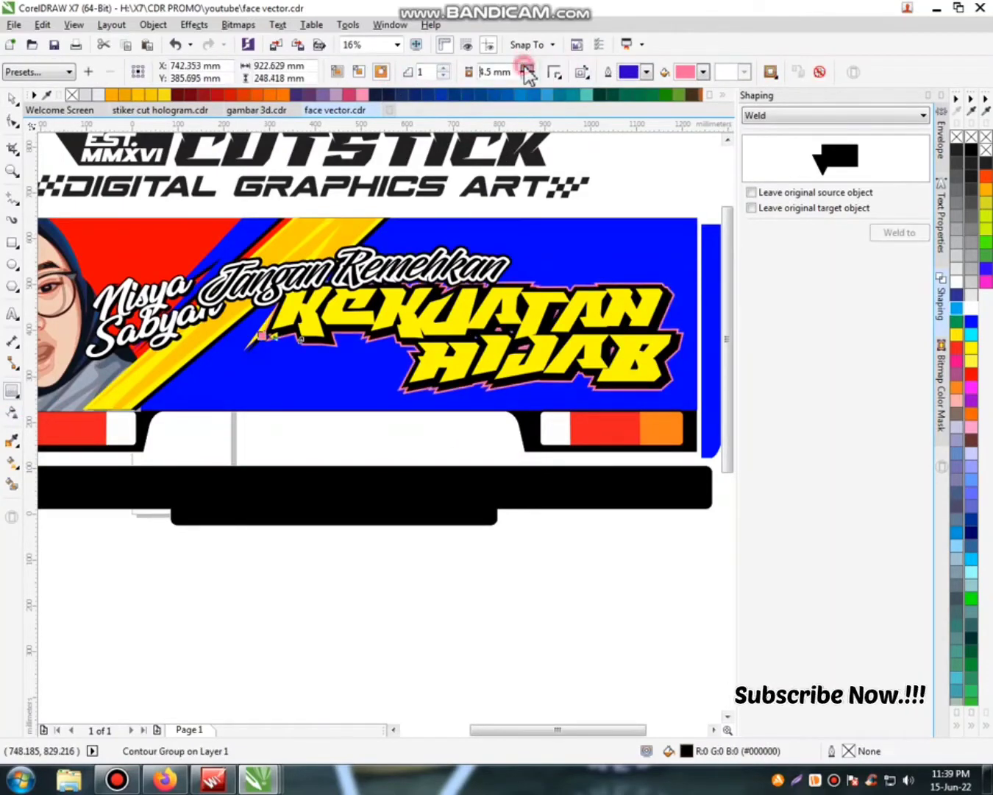
pyautogui.hotkey('ctrl', 'k')
pyautogui.press('Tab')
pyautogui.click(968, 330)
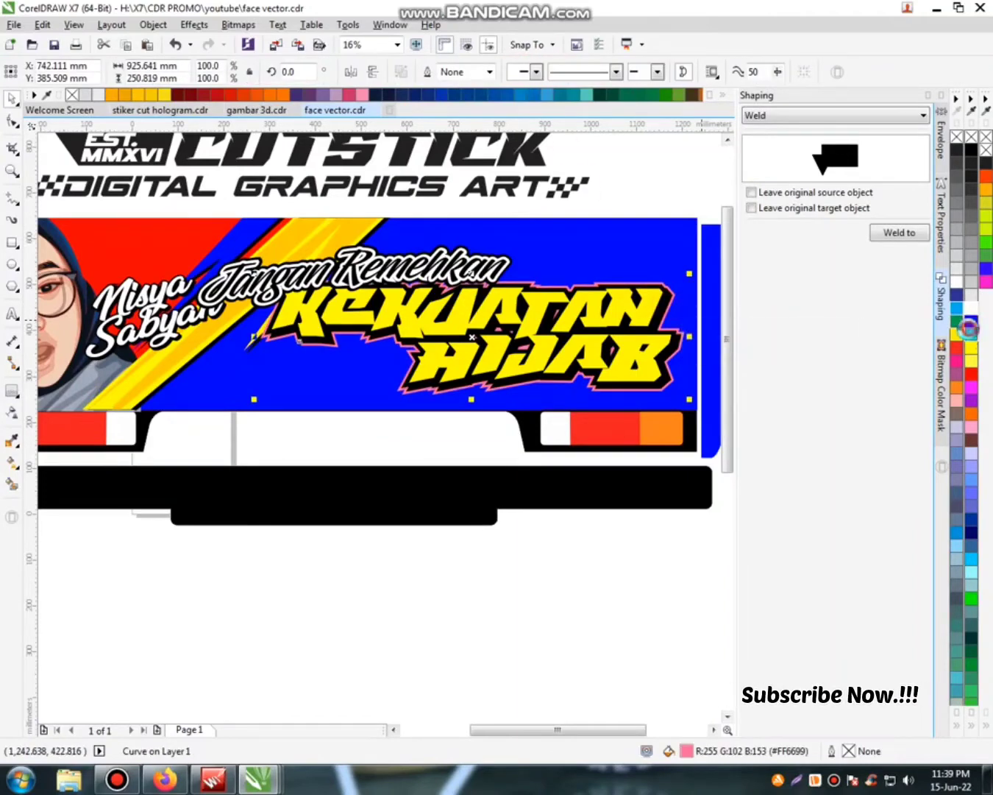
# Ungroup the "Jangan Remehkan" lettering, add a 5 mm outside contour to its black outline and break the contour apart
pyautogui.click(493, 267)
pyautogui.scroll(4, 498, 266)
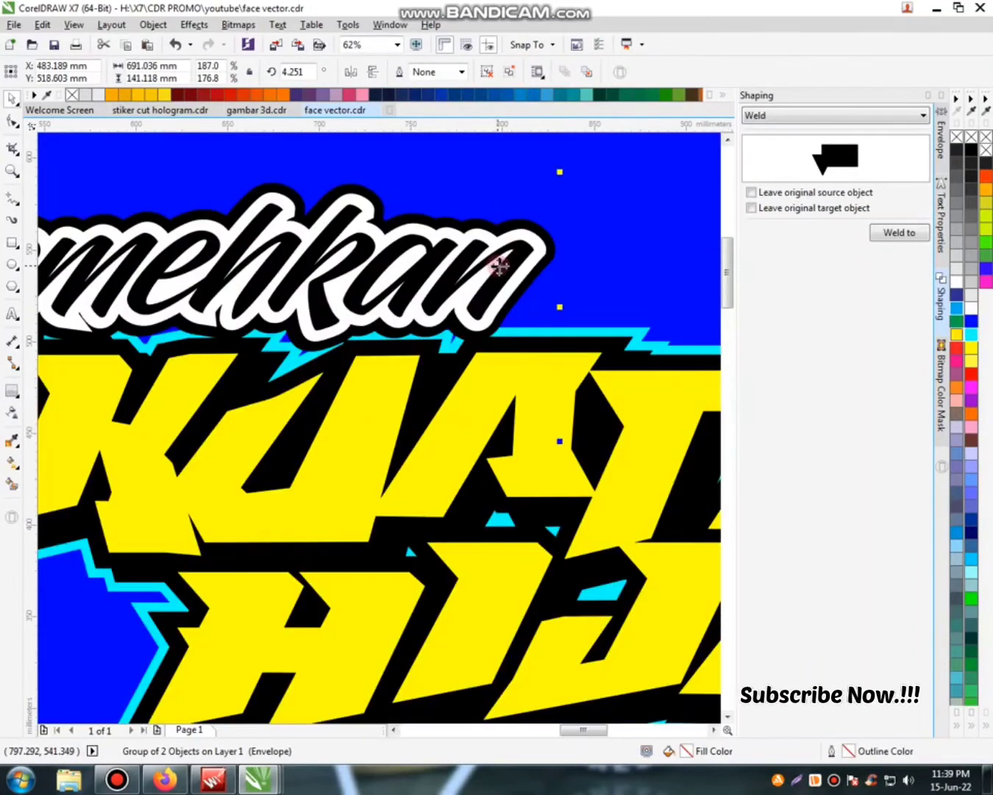
pyautogui.hotkey('ctrl', 'u')
pyautogui.click(541, 257)
pyautogui.hotkey('ctrl', 'F9')
pyautogui.click(381, 71)
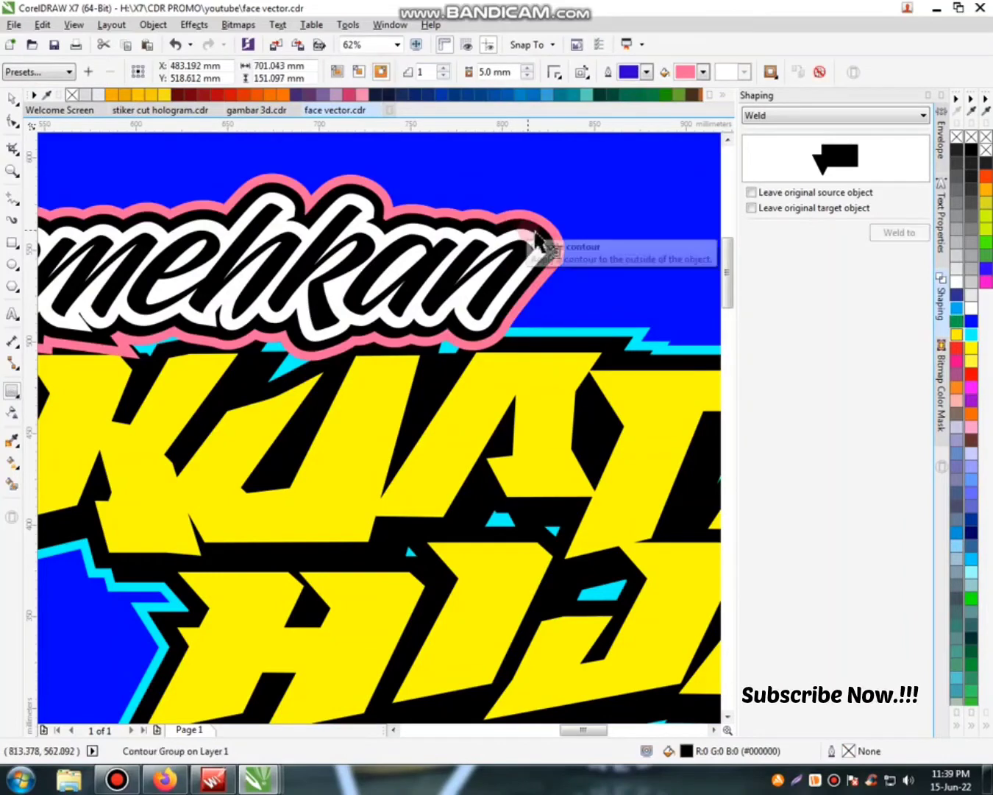
pyautogui.hotkey('ctrl', 'k')
# Bring the slogan lettering in front of its contours and fill the pink "Jangan Remehkan" contour with cyan
pyautogui.click(529, 354)
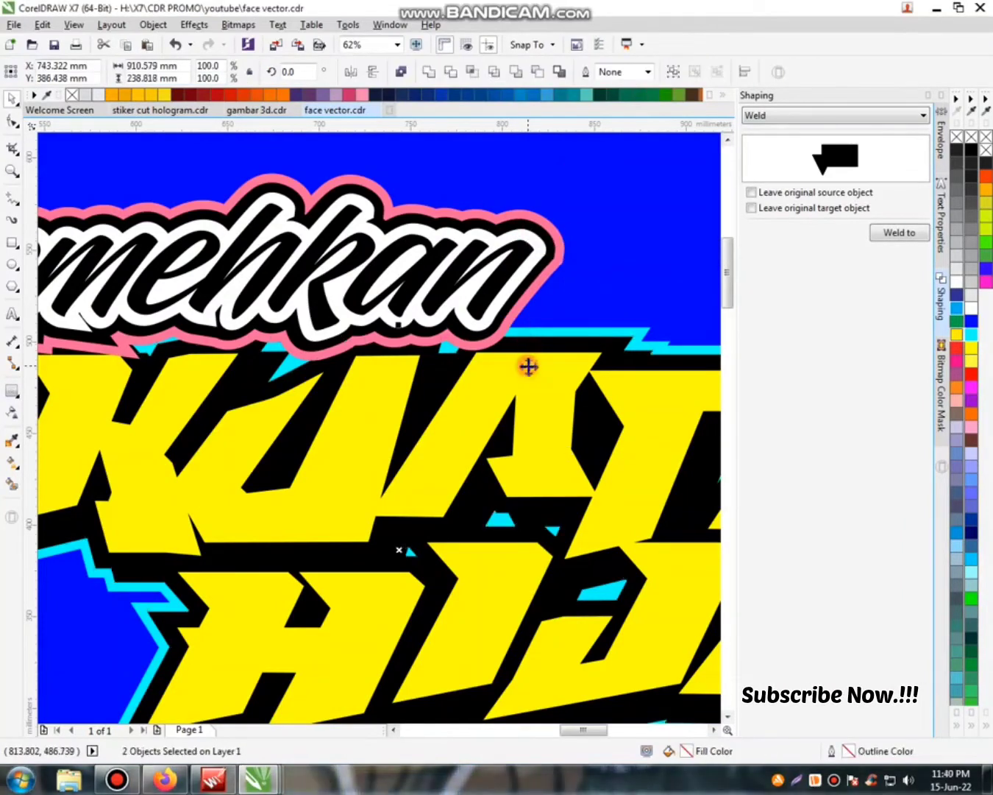
pyautogui.hotkey('shift', 'pageup')
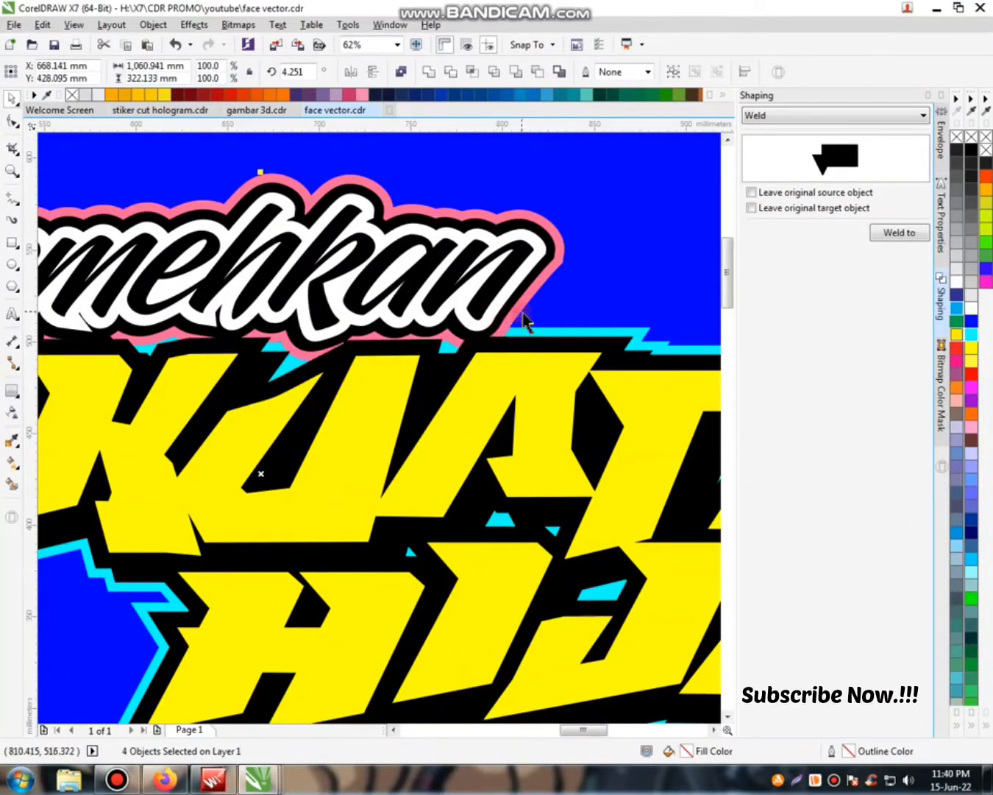
pyautogui.click(521, 309)
pyautogui.keyDown('shift'); pyautogui.click(539, 331); pyautogui.keyUp('shift')
pyautogui.click(972, 335)
pyautogui.scroll(-2, 446, 378)
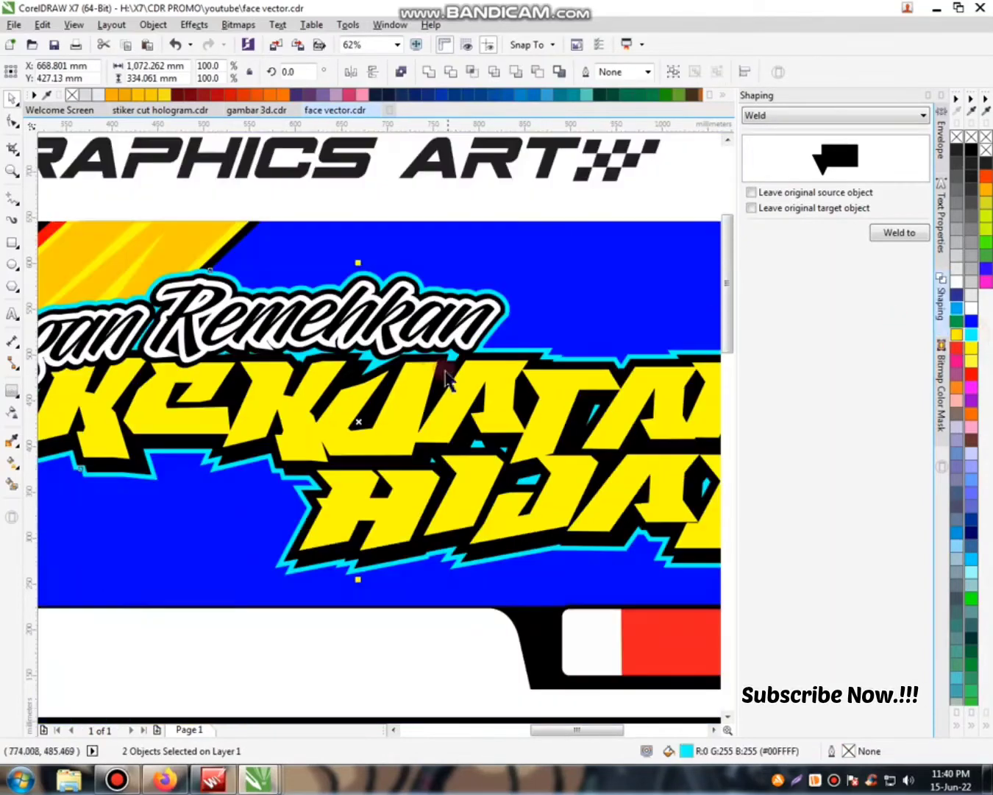
# Enlarge "Jangan Remehkan" together with its outlines to about 740 mm wide
pyautogui.scroll(-1, 500, 268)
pyautogui.moveTo(586, 228); pyautogui.dragTo(167, 351)
pyautogui.moveTo(512, 267); pyautogui.dragTo(520, 261)
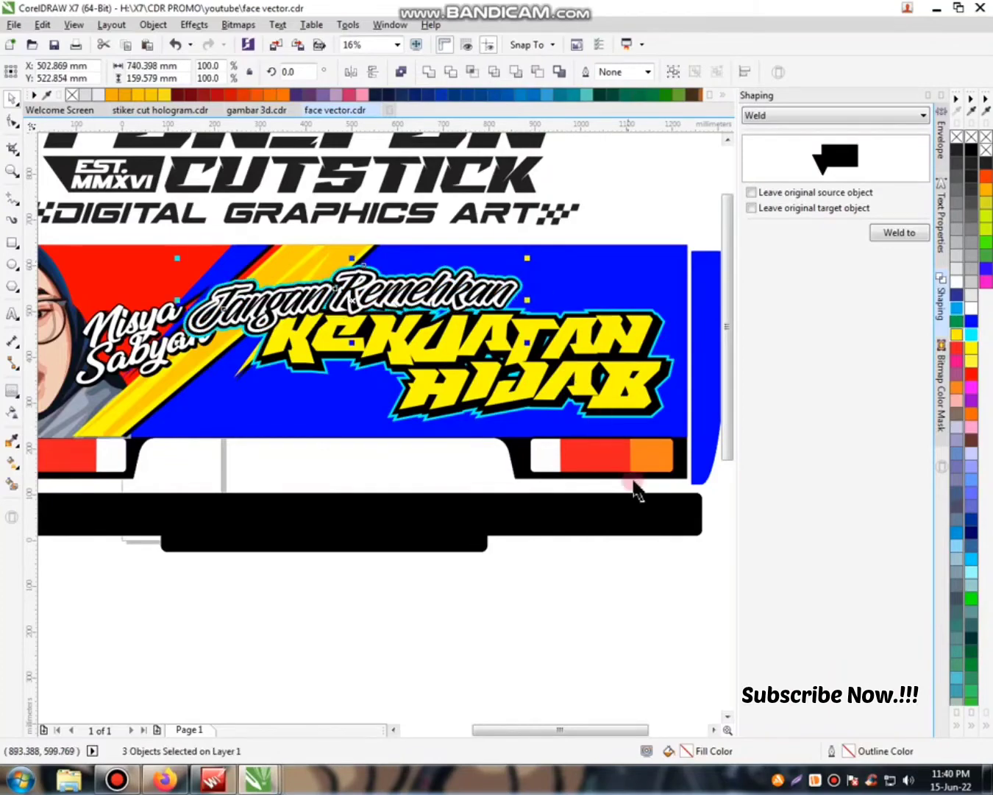
# Select "KEKUATAN HIJAB" with both its outlines and stretch it toward the yellow stripe to about 935 mm wide
pyautogui.scroll(2, 642, 322)
pyautogui.click(651, 326)
pyautogui.keyDown('shift'); pyautogui.click(672, 332); pyautogui.keyUp('shift')
pyautogui.keyDown('shift'); pyautogui.click(674, 279); pyautogui.keyUp('shift')
pyautogui.scroll(-4, 616, 369)
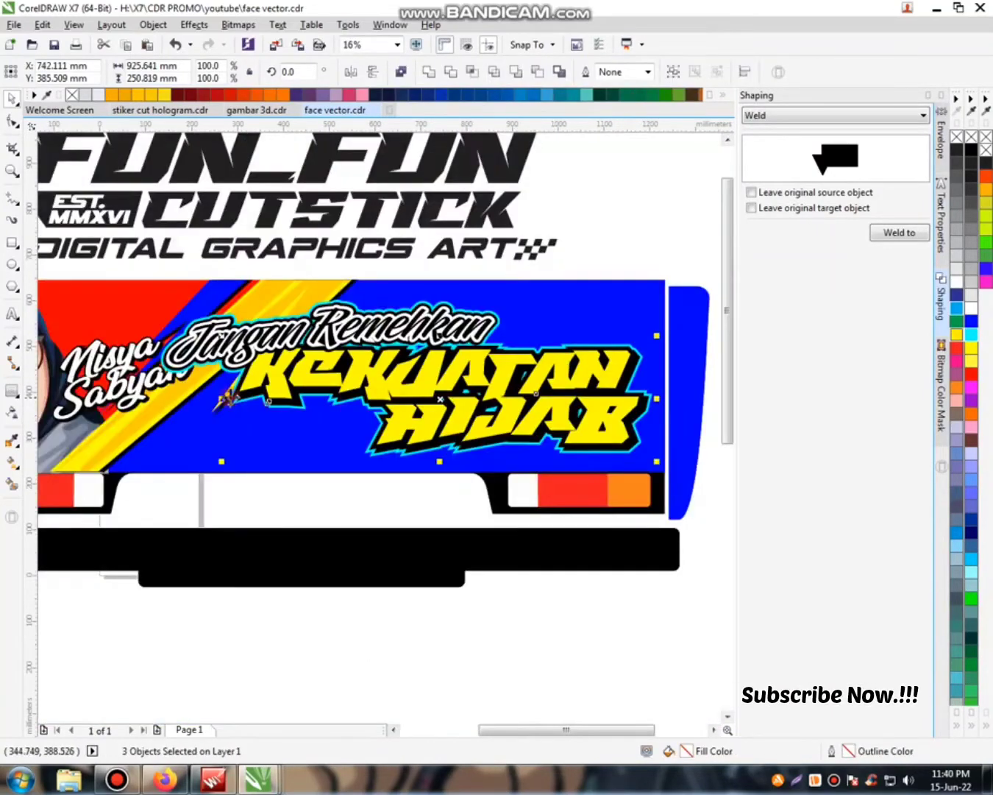
pyautogui.moveTo(222, 398); pyautogui.dragTo(218, 398)
# Reduce "Jangan Remehkan" to about 712 mm wide, shift it above "KEKUATAN HIJAB" and skew it slightly vertically
pyautogui.moveTo(532, 269); pyautogui.dragTo(156, 389)
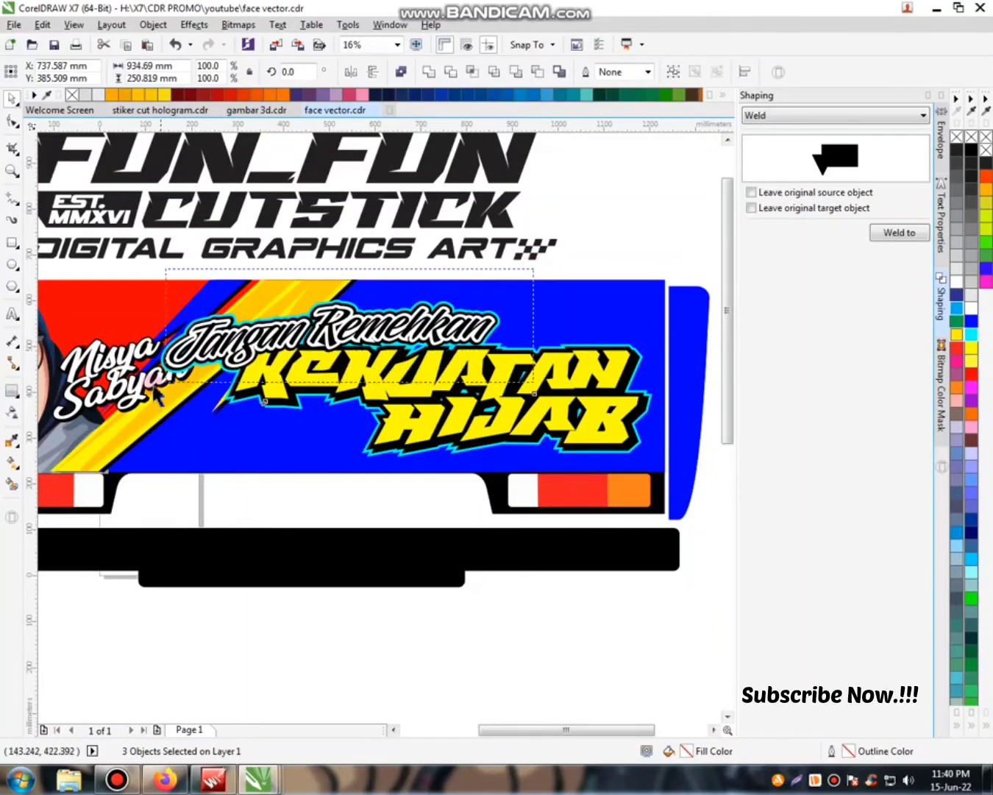
pyautogui.moveTo(506, 295); pyautogui.dragTo(492, 303)
pyautogui.moveTo(423, 326); pyautogui.dragTo(433, 318)
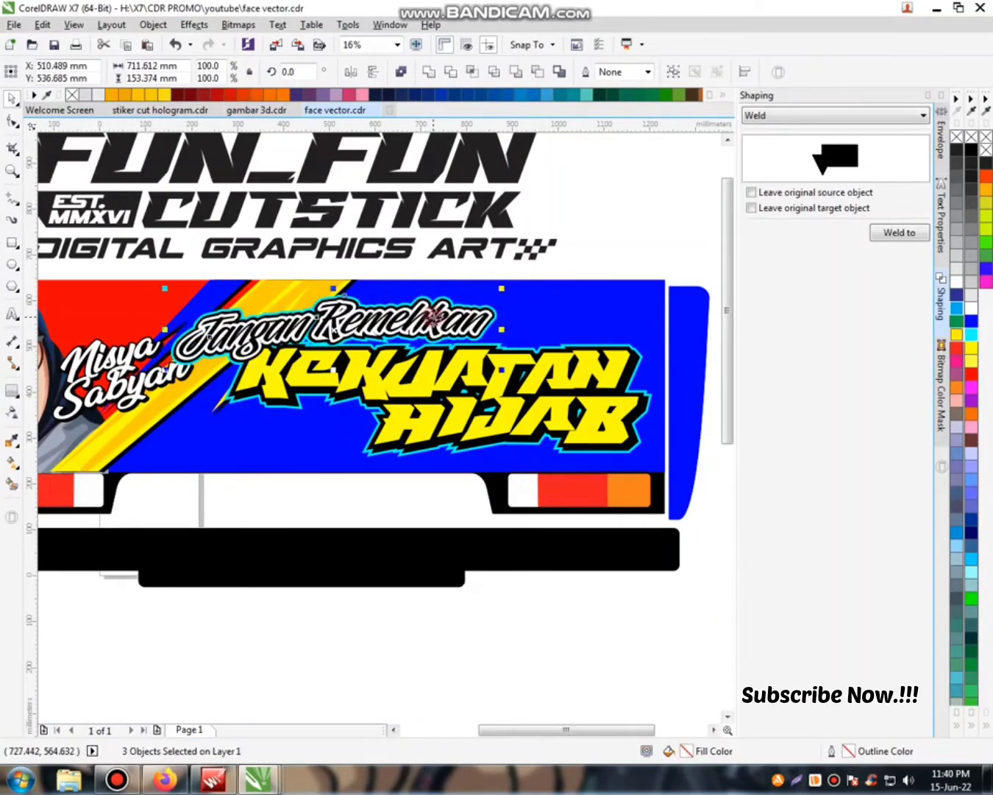
pyautogui.moveTo(504, 326); pyautogui.dragTo(503, 333)
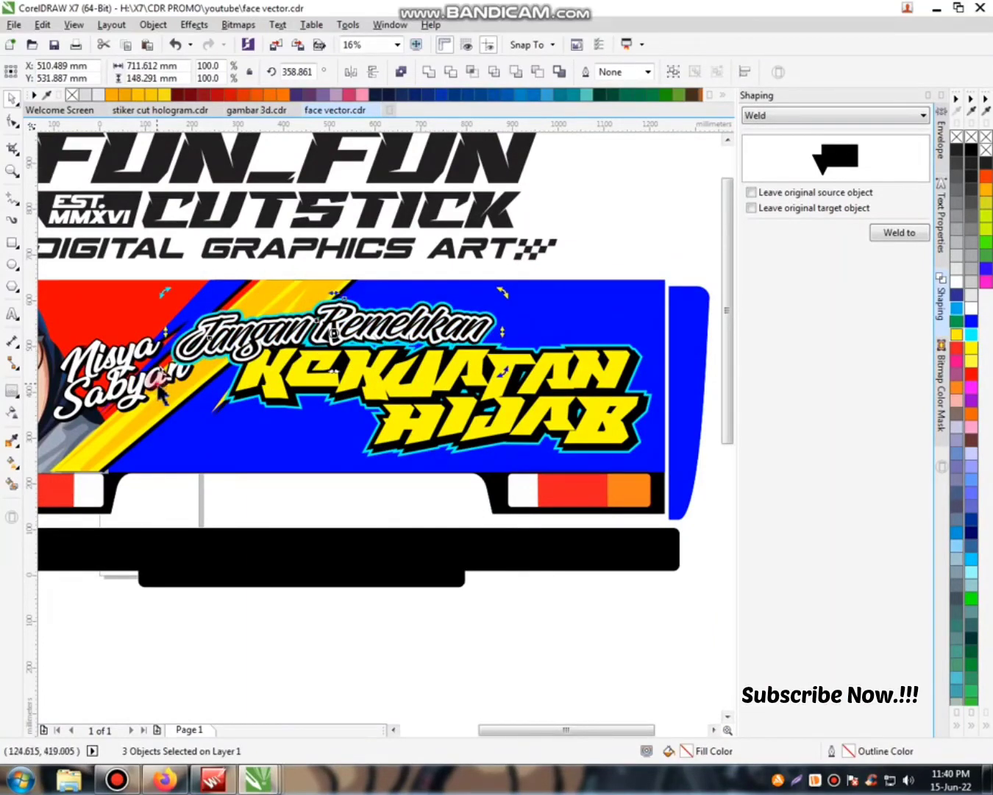
# Move the white name lettering closer to the portrait, sized about 265 mm wide and rotated about 2.7° counterclockwise
pyautogui.moveTo(156, 384); pyautogui.dragTo(162, 337)
pyautogui.moveTo(96, 359); pyautogui.dragTo(107, 344)
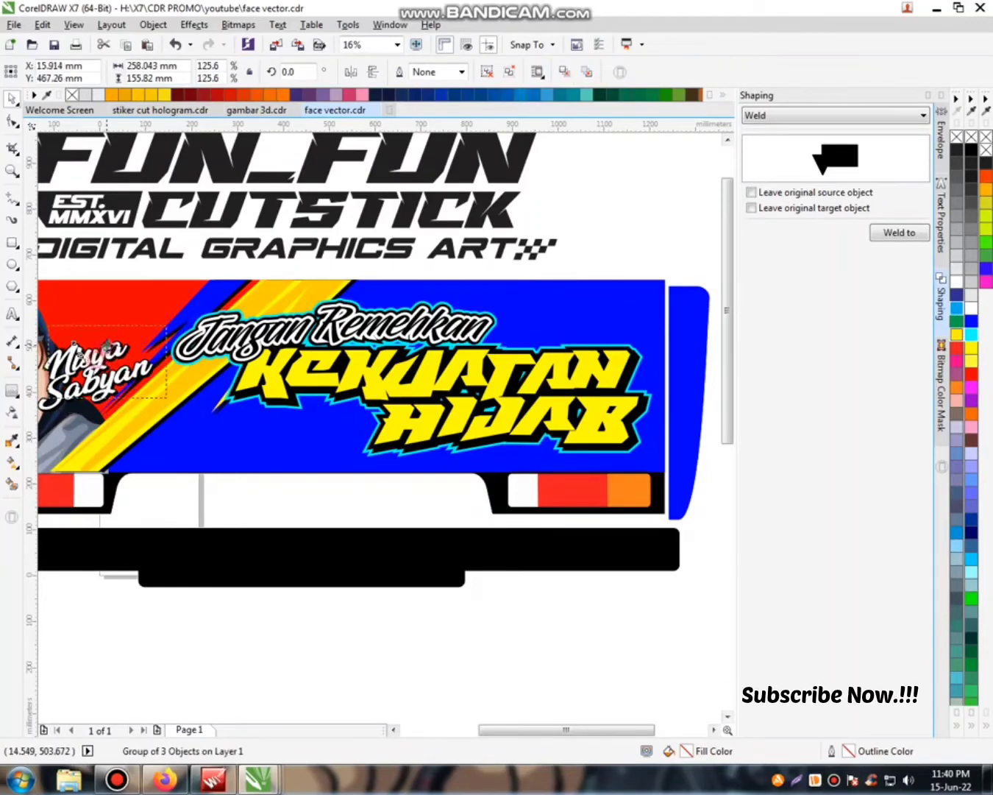
pyautogui.click(106, 344)
pyautogui.moveTo(175, 319); pyautogui.dragTo(174, 316)
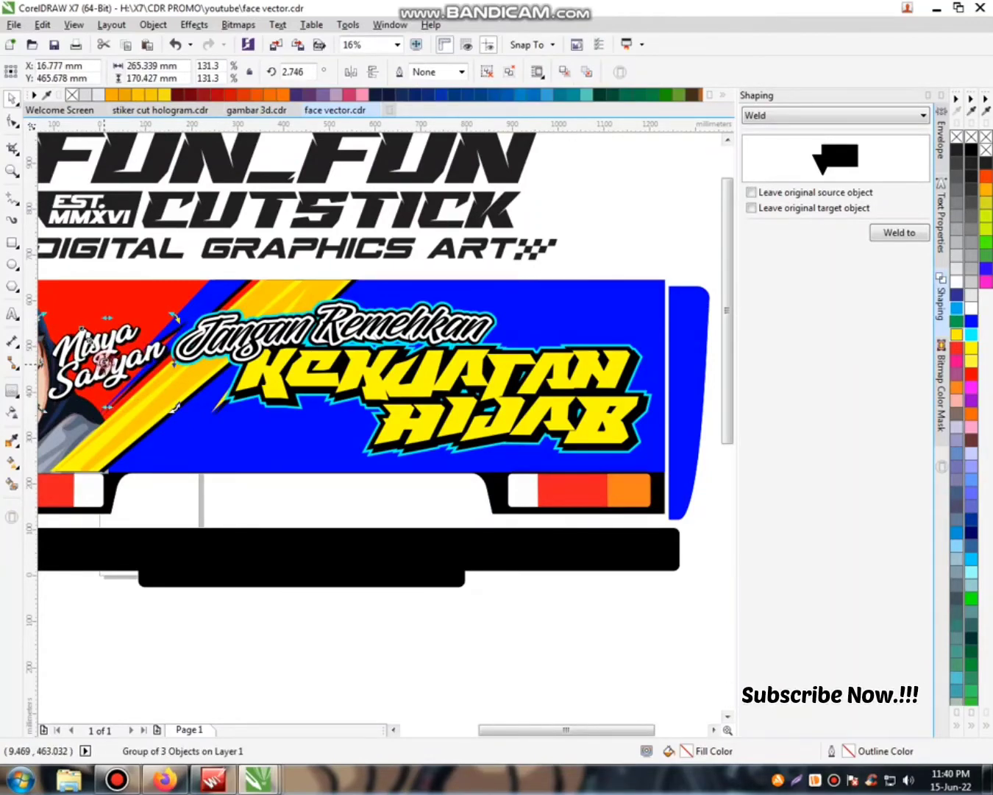
# Import 01 (1).cdr from the HARDISH LAMA (H:) drive and place it above the truck artwork beside the FUN_FUN logo
pyautogui.scroll(-6, 448, 493)
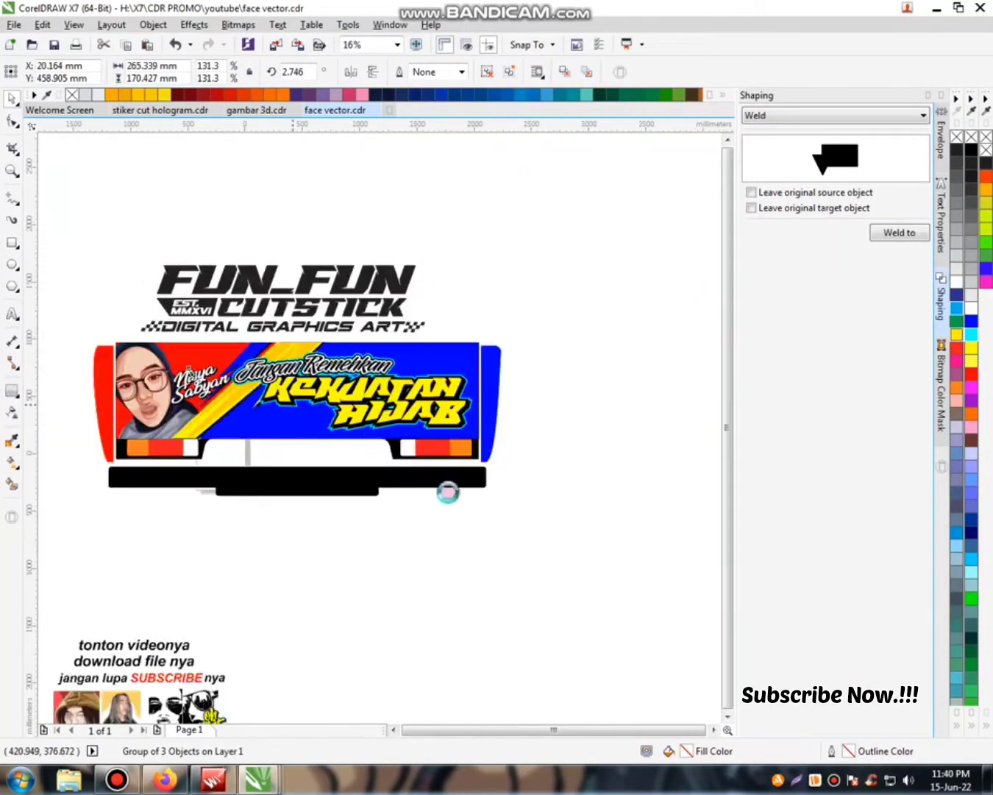
pyautogui.scroll(4, 434, 525)
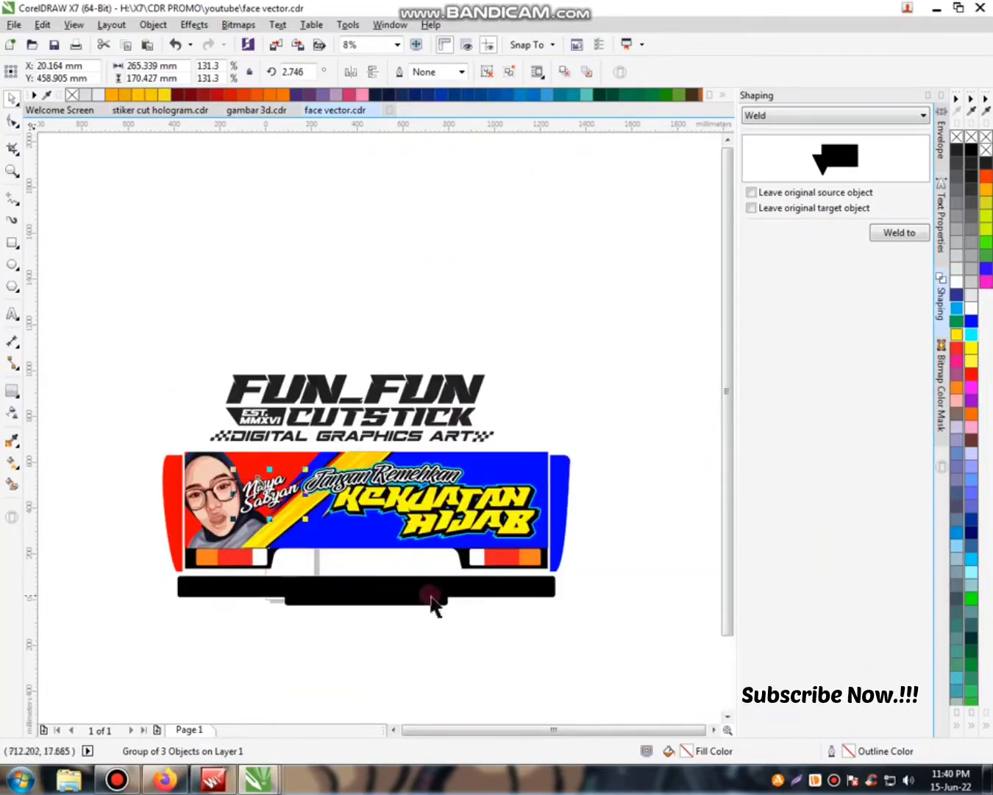
pyautogui.scroll(1, 598, 398)
pyautogui.click(597, 398)
pyautogui.hotkey('ctrl', 'i')
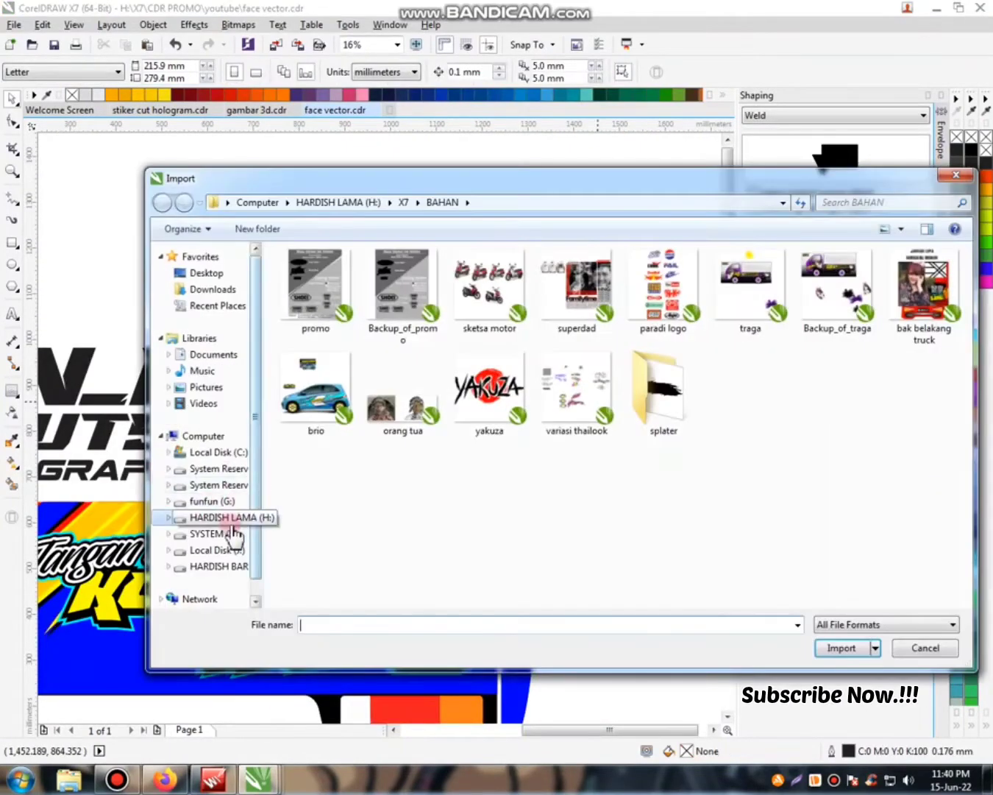
pyautogui.click(235, 517)
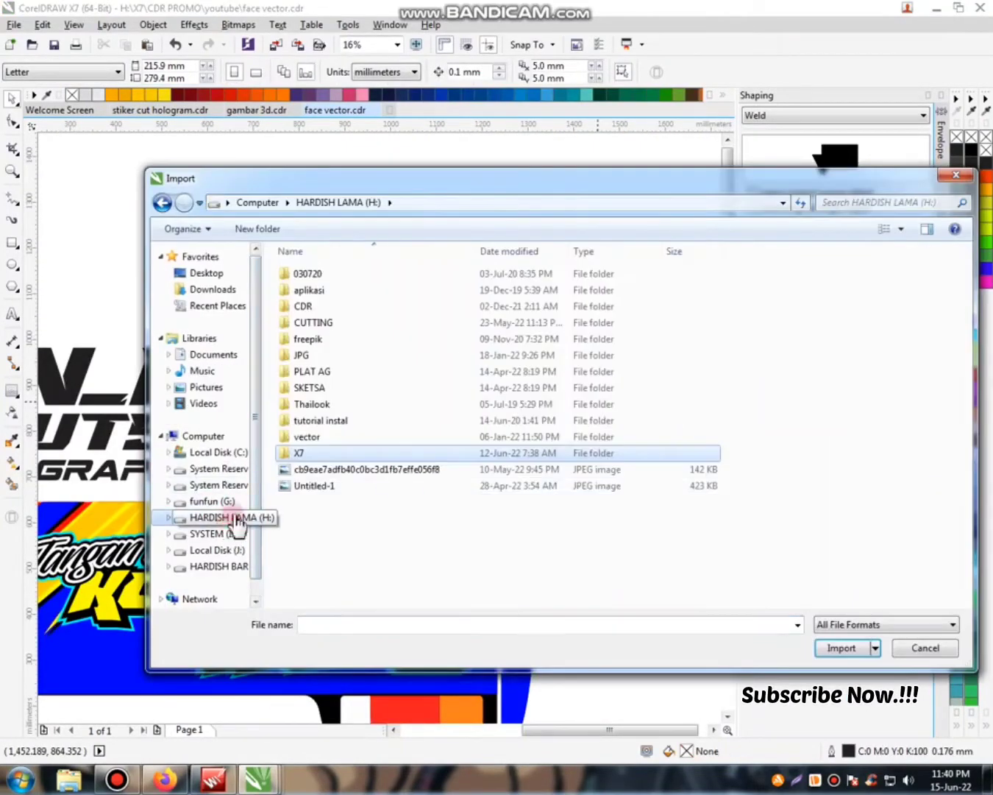
pyautogui.doubleClick(313, 373)
pyautogui.doubleClick(335, 309)
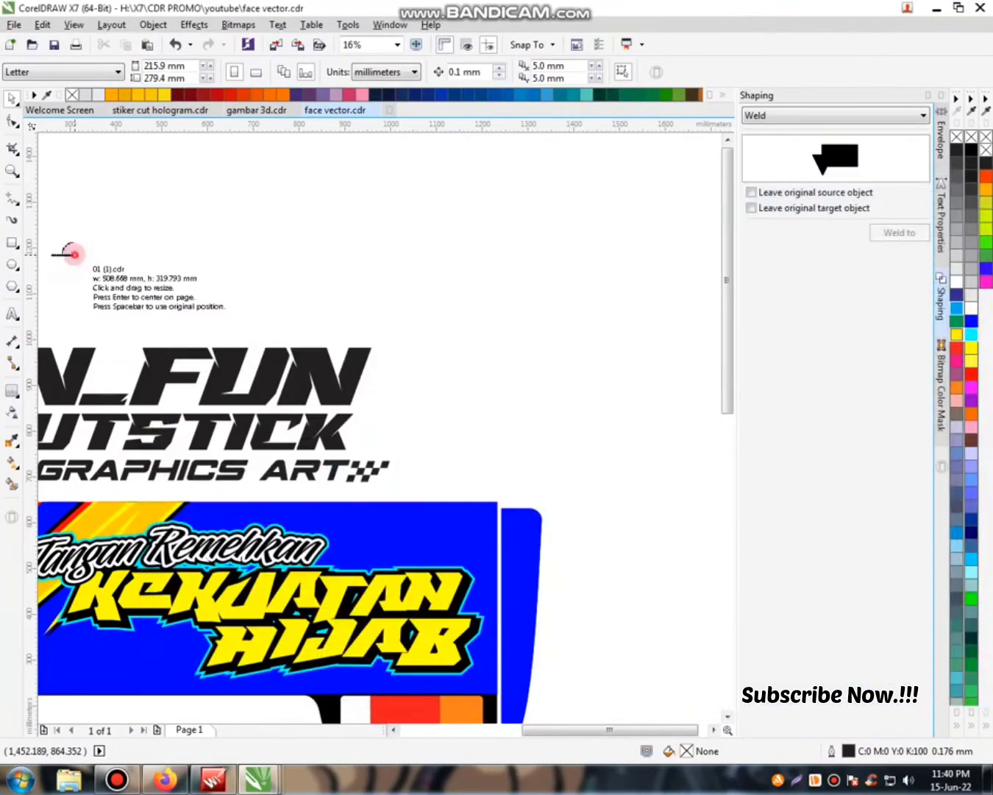
pyautogui.click(70, 249)
pyautogui.moveTo(117, 258); pyautogui.dragTo(421, 250)
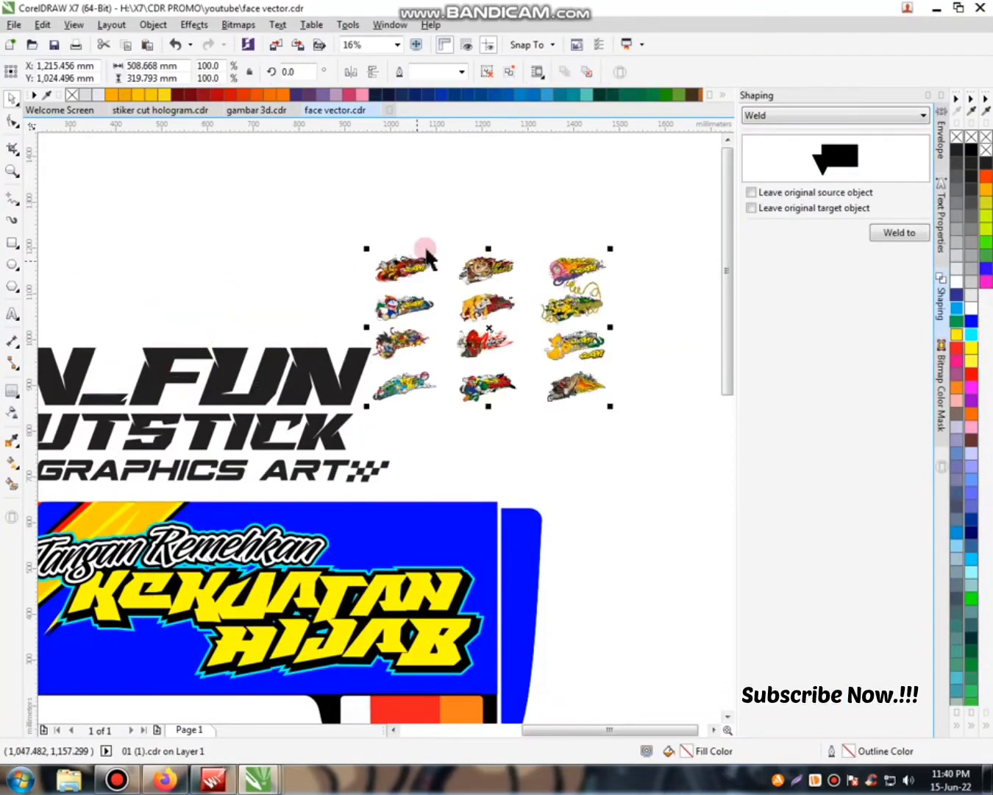
# Separate one black splash shape from the imported designs and delete the remaining ones
pyautogui.click(517, 366)
pyautogui.moveTo(608, 326); pyautogui.dragTo(613, 451)
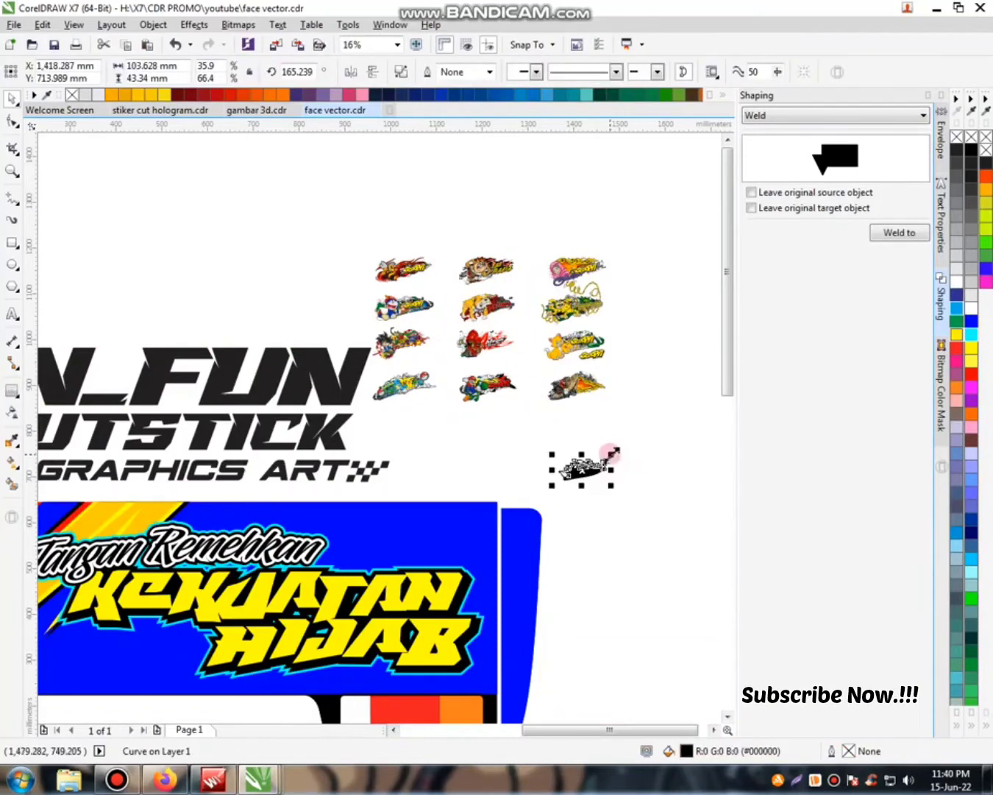
pyautogui.moveTo(648, 229); pyautogui.dragTo(332, 441)
pyautogui.press('Delete')
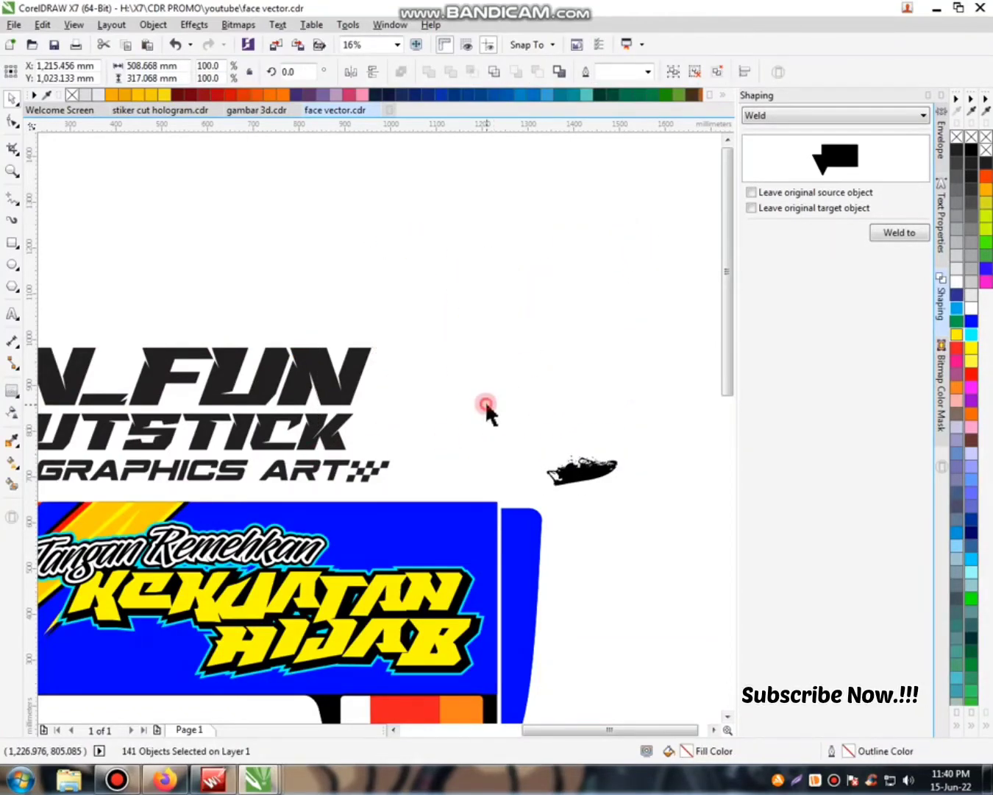
# Move the enlarged black splash onto the blue area and order it behind the slogan, sending the background shapes further back
pyautogui.moveTo(575, 490); pyautogui.dragTo(477, 530)
pyautogui.hotkey('ctrl', 'z')
pyautogui.hotkey('ctrl', 'z')
pyautogui.hotkey('ctrl', 'z')
pyautogui.hotkey('ctrl', 'z')
pyautogui.hotkey('ctrl', 'z')
pyautogui.hotkey('ctrl', 'z')
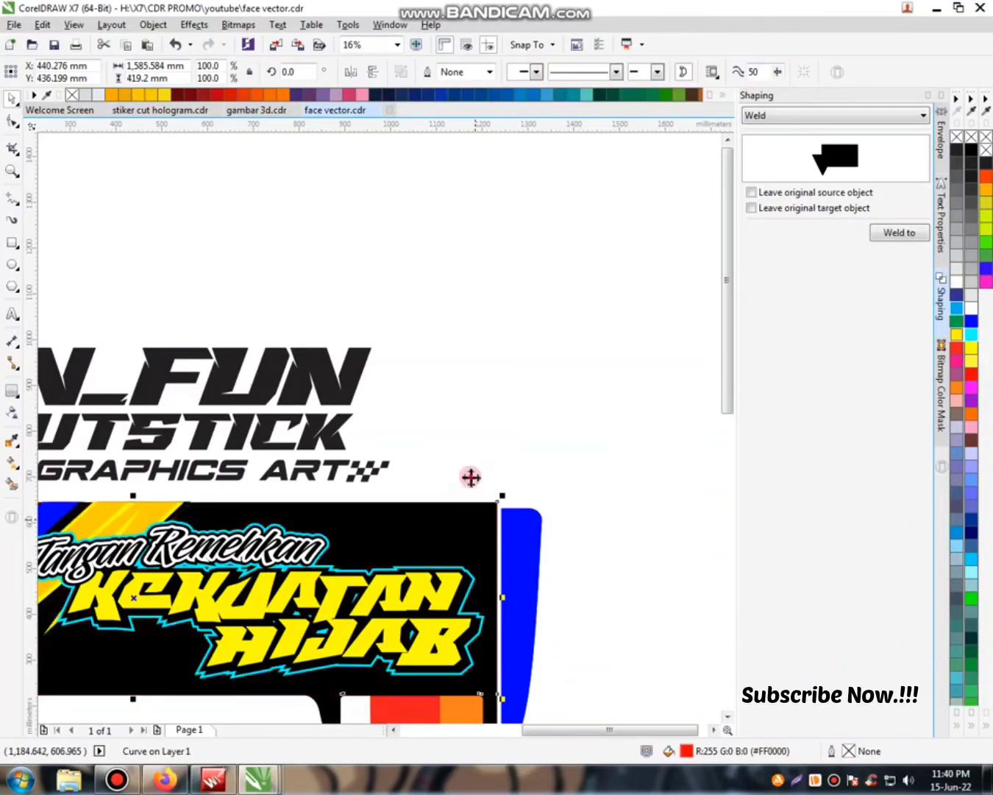
pyautogui.hotkey('shift', 'pagedown')
# Rotate the splash about 2° clockwise and enlarge it to about 730 mm wide, extending past the blue area's outer edge
pyautogui.doubleClick(402, 554)
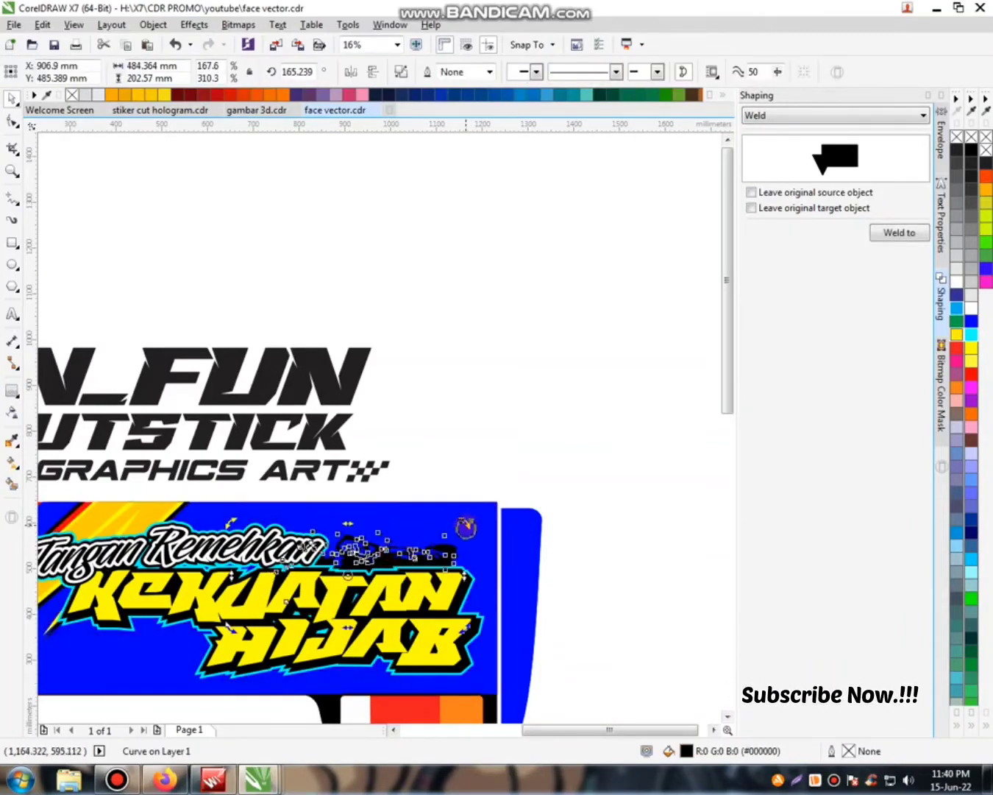
pyautogui.moveTo(466, 528); pyautogui.dragTo(500, 518)
pyautogui.moveTo(418, 545); pyautogui.dragTo(425, 560)
pyautogui.moveTo(500, 526); pyautogui.dragTo(527, 517)
# Intersect the black splash with the blue background shape and fill the intersected piece cyan
pyautogui.click(464, 521)
pyautogui.keyDown('shift'); pyautogui.click(490, 561); pyautogui.keyUp('shift')
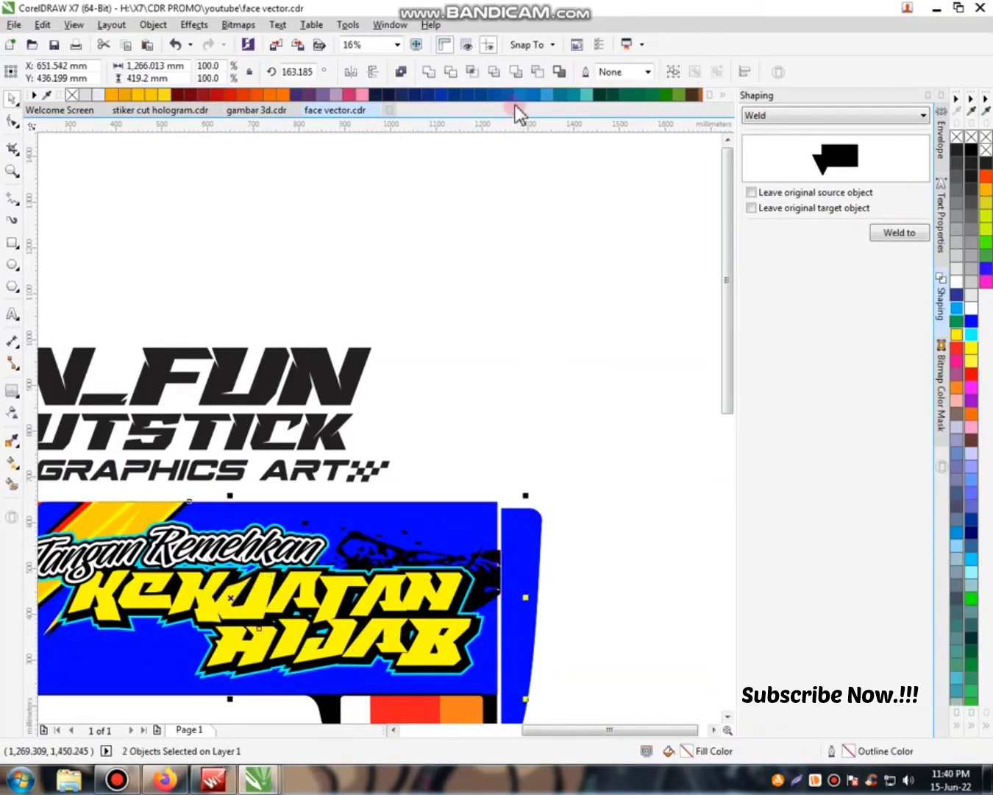
pyautogui.click(474, 73)
pyautogui.click(973, 346)
pyautogui.click(634, 400)
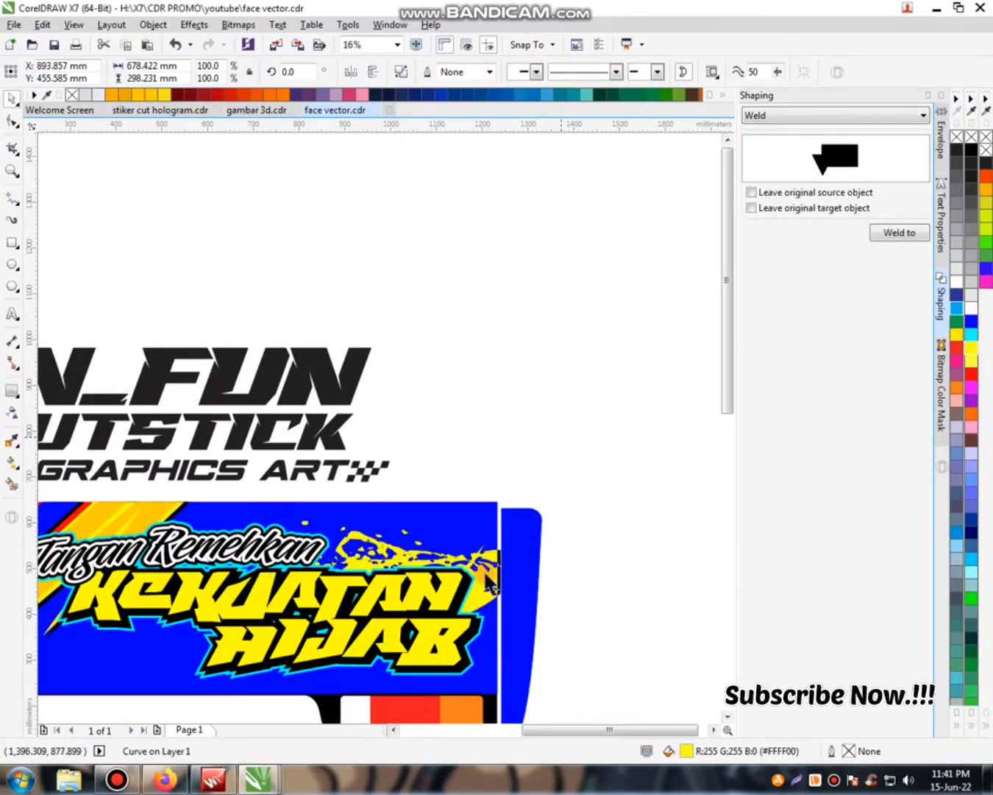
pyautogui.click(483, 565)
pyautogui.click(972, 334)
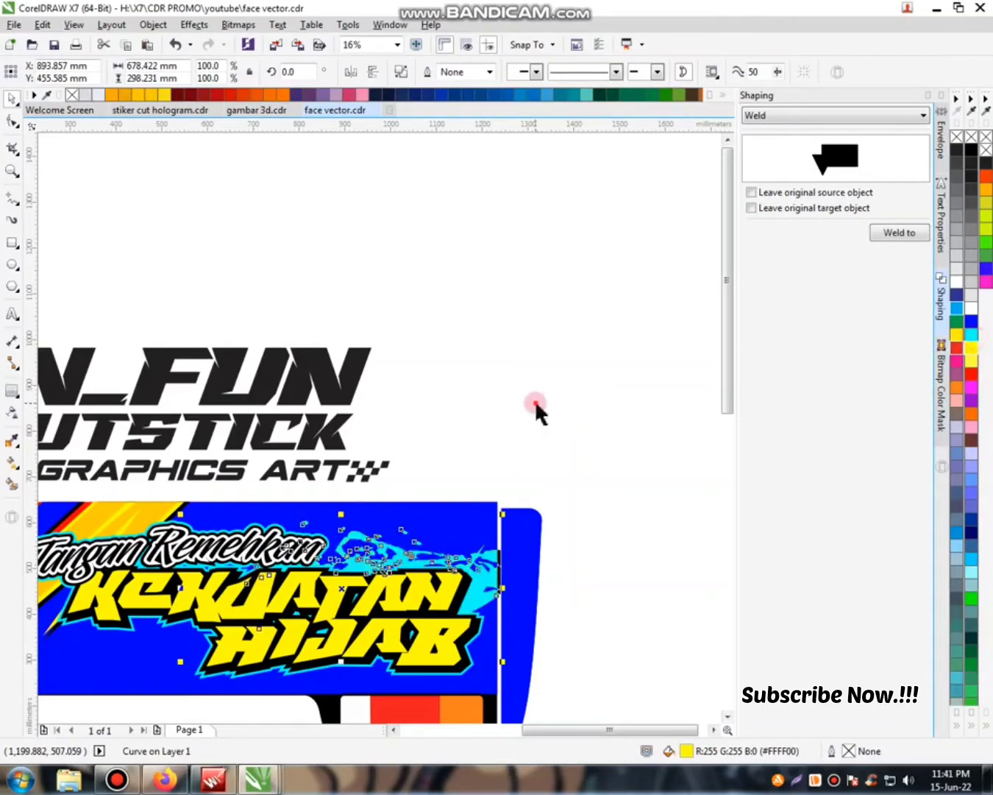
pyautogui.click(502, 565)
pyautogui.click(501, 597)
pyautogui.scroll(2, 506, 588)
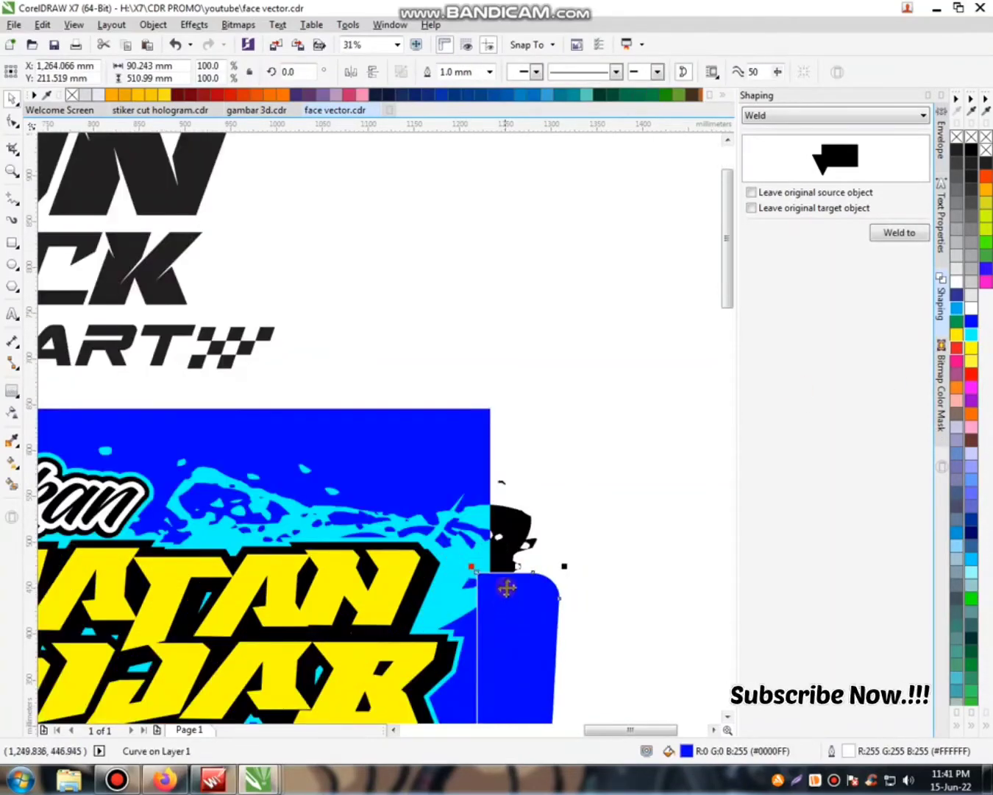
pyautogui.click(495, 557)
pyautogui.press('Escape')
# Select the leftover black splash at the tailgate's outer edge and move it below the start of "KEKUATAN"
pyautogui.scroll(-2, 495, 558)
pyautogui.scroll(2, 377, 609)
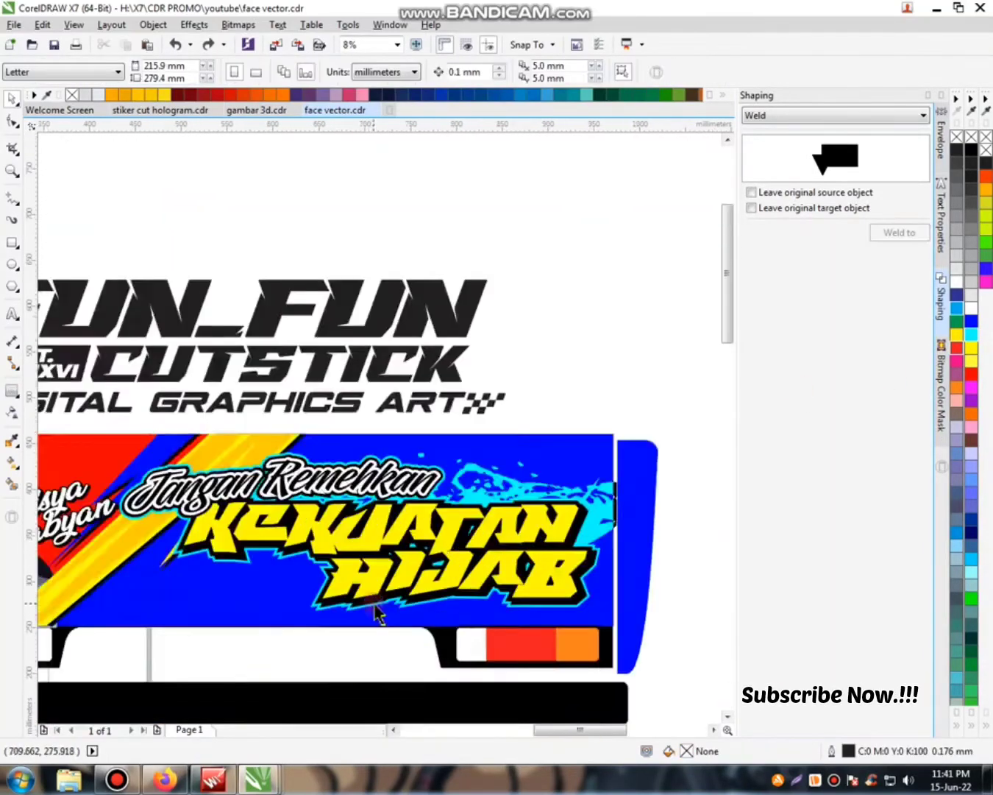
pyautogui.scroll(-1, 434, 471)
pyautogui.scroll(2, 646, 454)
pyautogui.click(637, 443)
pyautogui.scroll(-2, 637, 445)
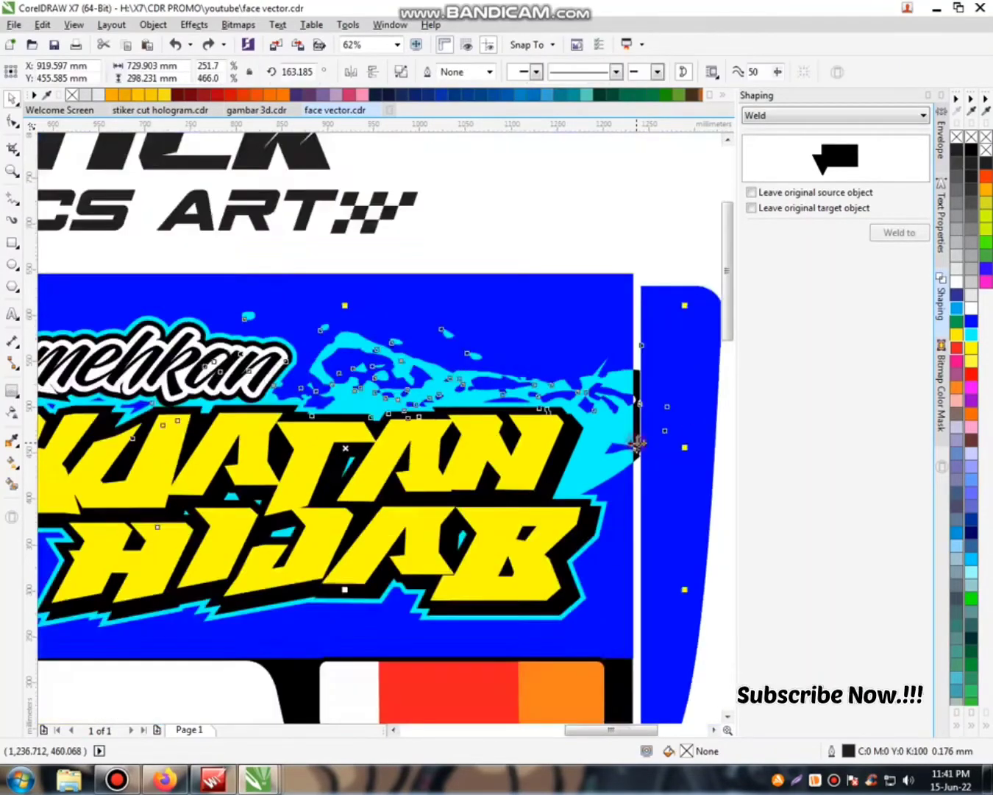
pyautogui.moveTo(638, 445); pyautogui.dragTo(461, 490)
# Mirror the black splash vertically and horizontally, tuck it beside "HIJAB" and fill it cyan
pyautogui.click(376, 79)
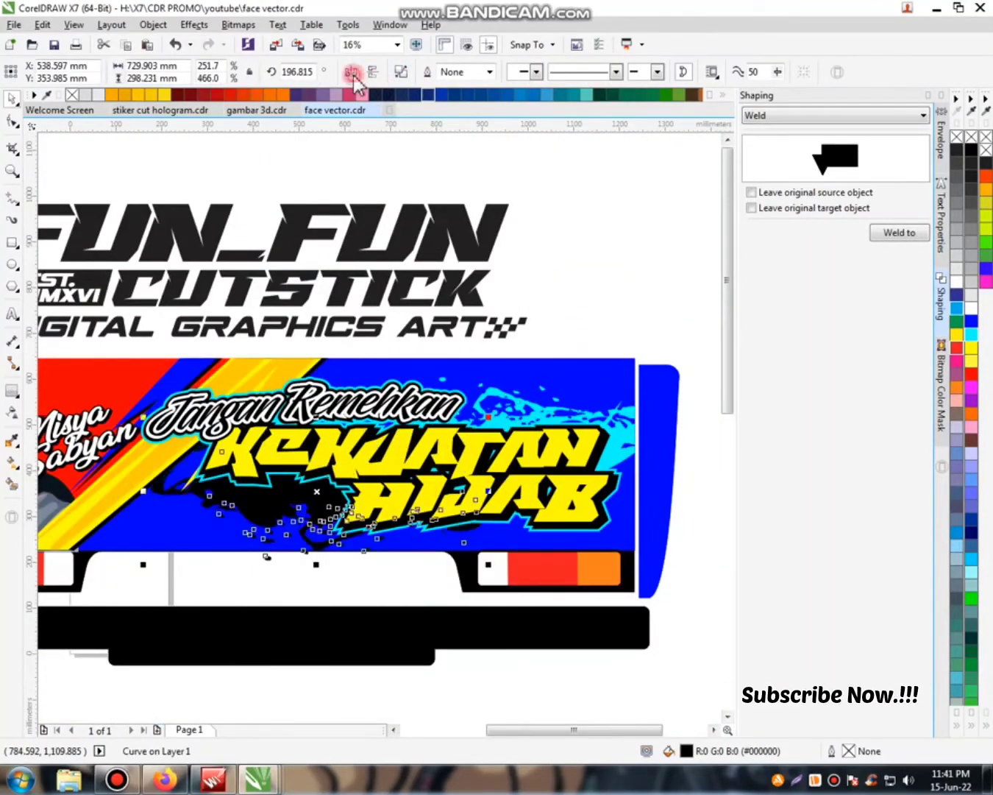
pyautogui.click(352, 72)
pyautogui.moveTo(266, 501); pyautogui.dragTo(302, 489)
pyautogui.click(973, 337)
# Apply a 5 mm inside contour to the yellow "KEKUATAN HIJAB" lettering
pyautogui.moveTo(395, 462); pyautogui.dragTo(418, 468)
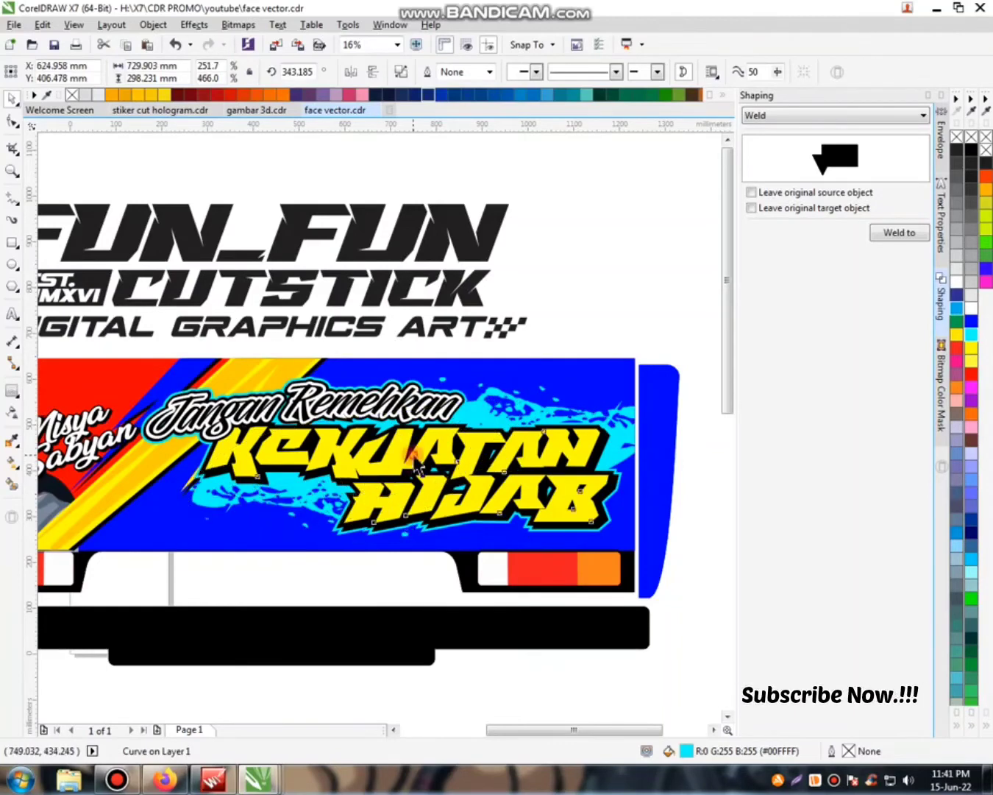
pyautogui.scroll(2, 423, 454)
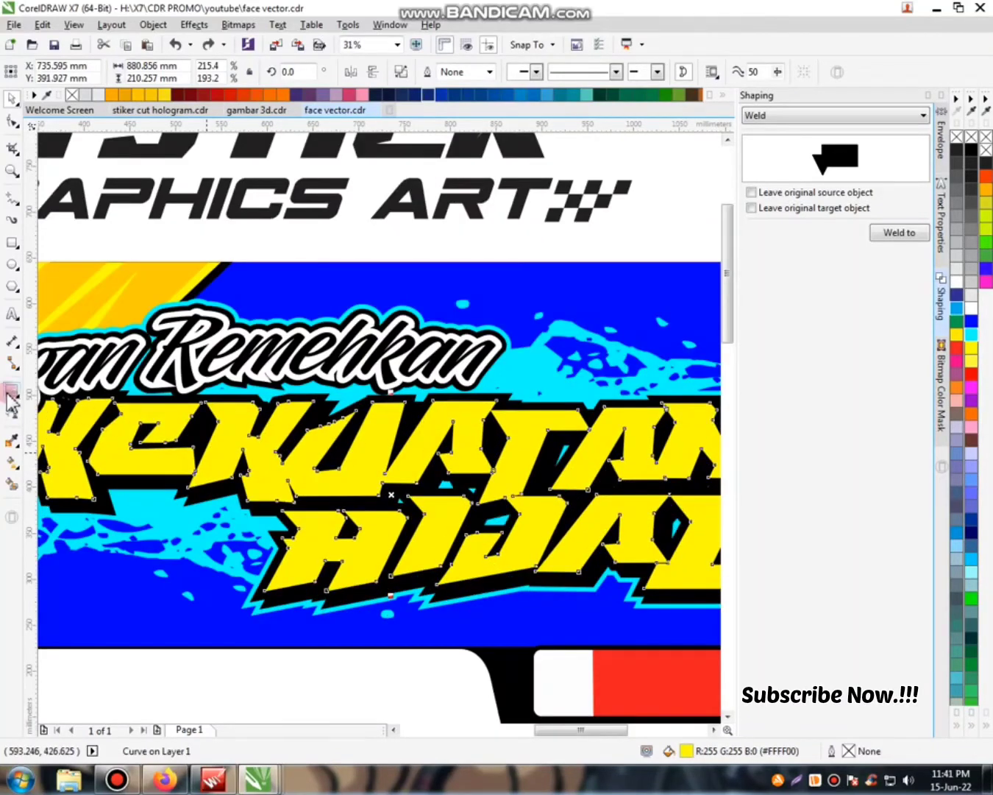
pyautogui.click(9, 393)
pyautogui.click(360, 71)
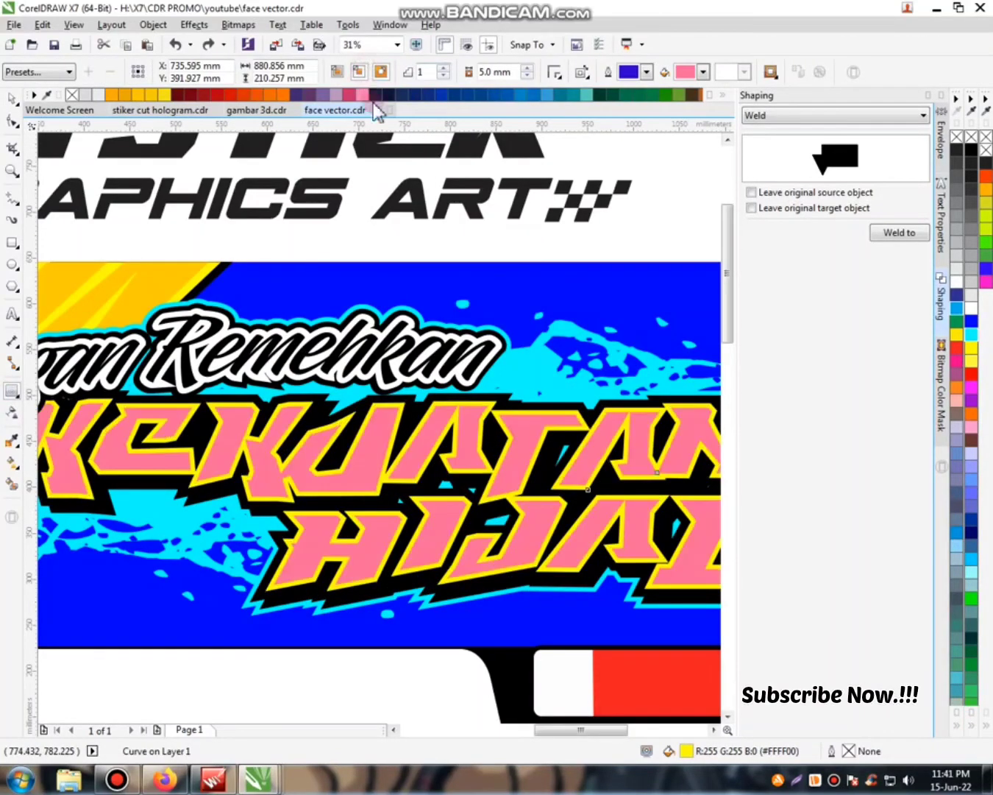
# Adjust the inside contour offset on the yellow "KEKUATAN HIJAB" lettering and select the resulting pink inner shape
pyautogui.click(529, 76)
pyautogui.click(529, 77)
pyautogui.press('space')
pyautogui.click(517, 378)
pyautogui.click(531, 433)
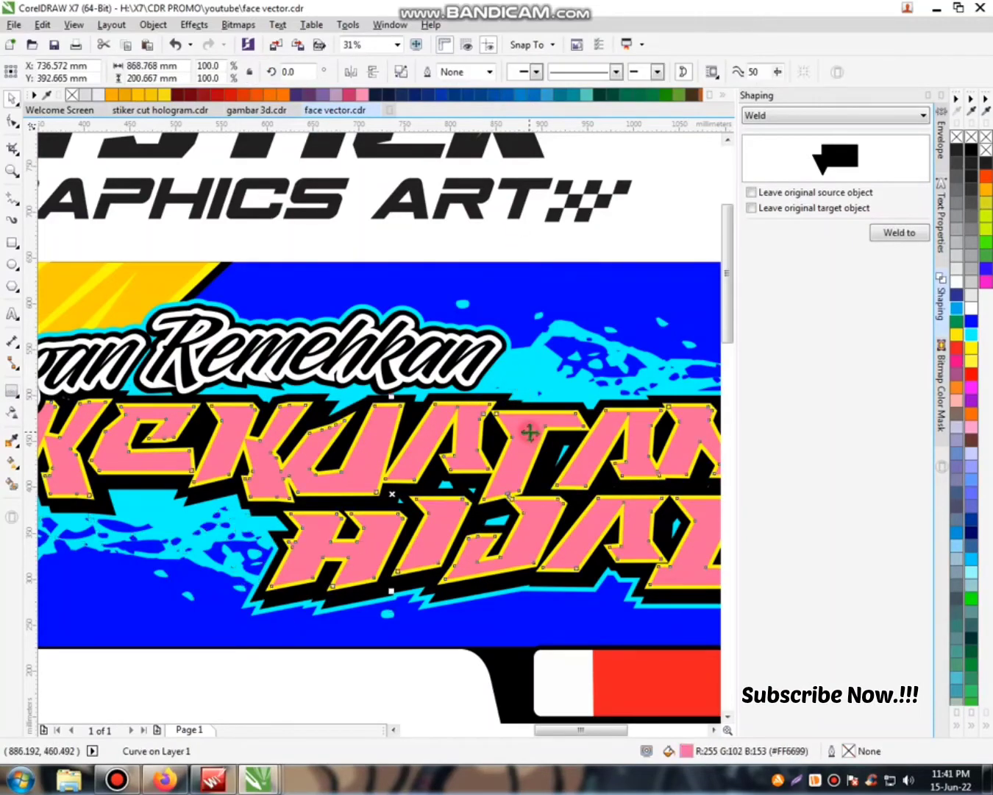
# Trim the pink inner shape with a copy shifted slightly down and sideways, and delete the copy to leave thin edge strips
pyautogui.scroll(5, 463, 418)
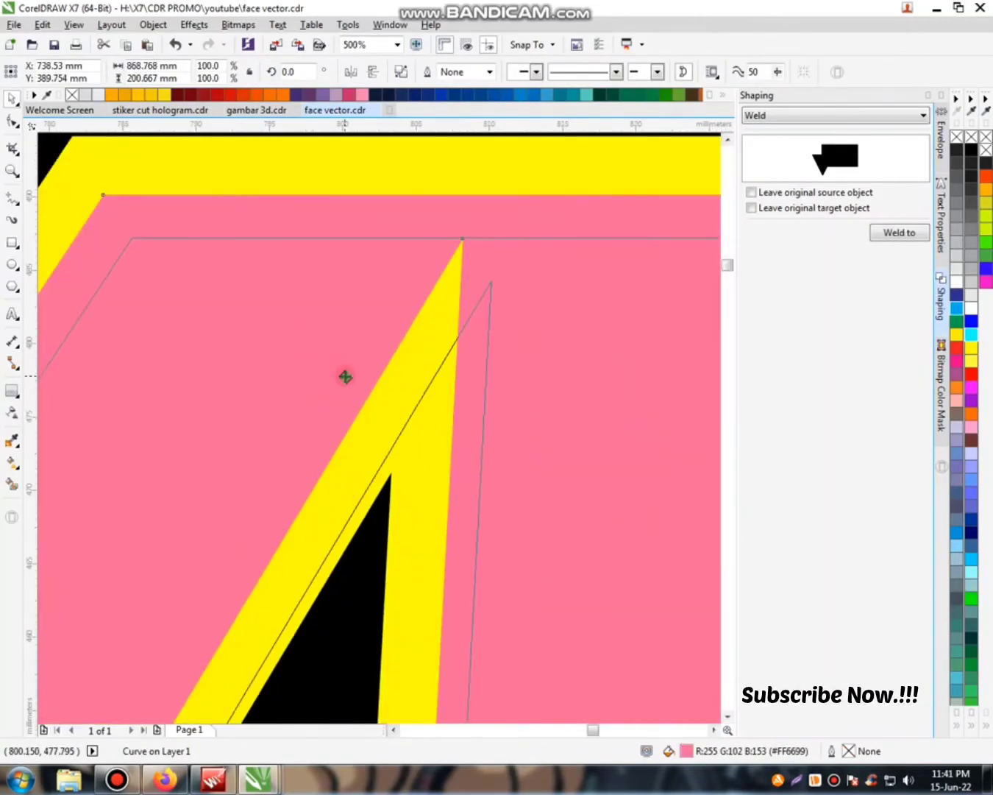
pyautogui.moveTo(347, 376); pyautogui.dragTo(346, 376)
pyautogui.rightClick(346, 377)
pyautogui.keyDown('shift'); pyautogui.click(323, 206); pyautogui.keyUp('shift')
pyautogui.click(448, 73)
pyautogui.click(363, 348)
pyautogui.press('Delete')
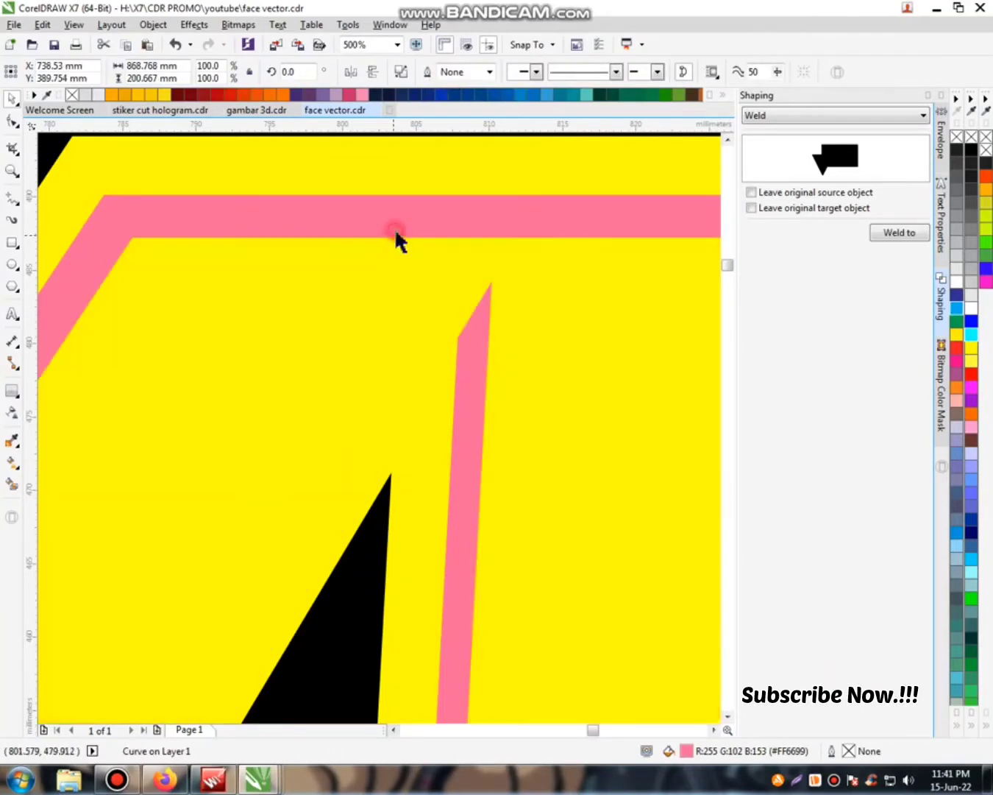
# Fill the thin inner edge strips of the lettering red
pyautogui.click(972, 333)
pyautogui.scroll(-5, 492, 328)
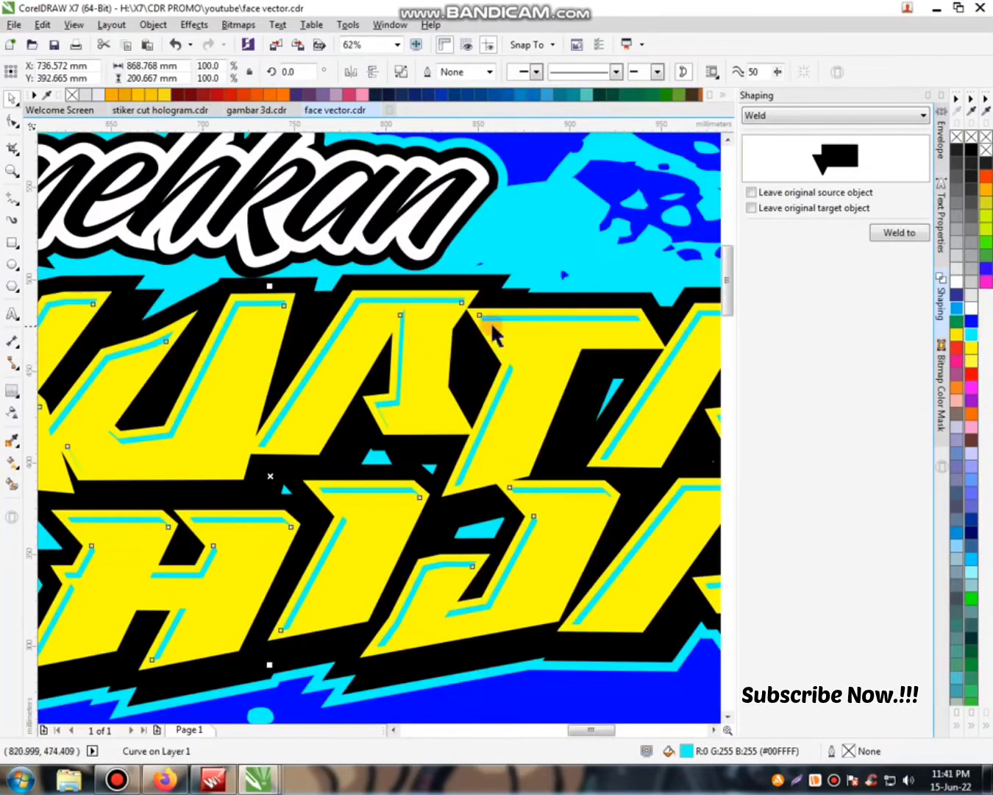
pyautogui.click(966, 377)
# Try intersecting the yellow lettering with a copy shifted up and to the left, and delete the shifted copy
pyautogui.click(554, 347)
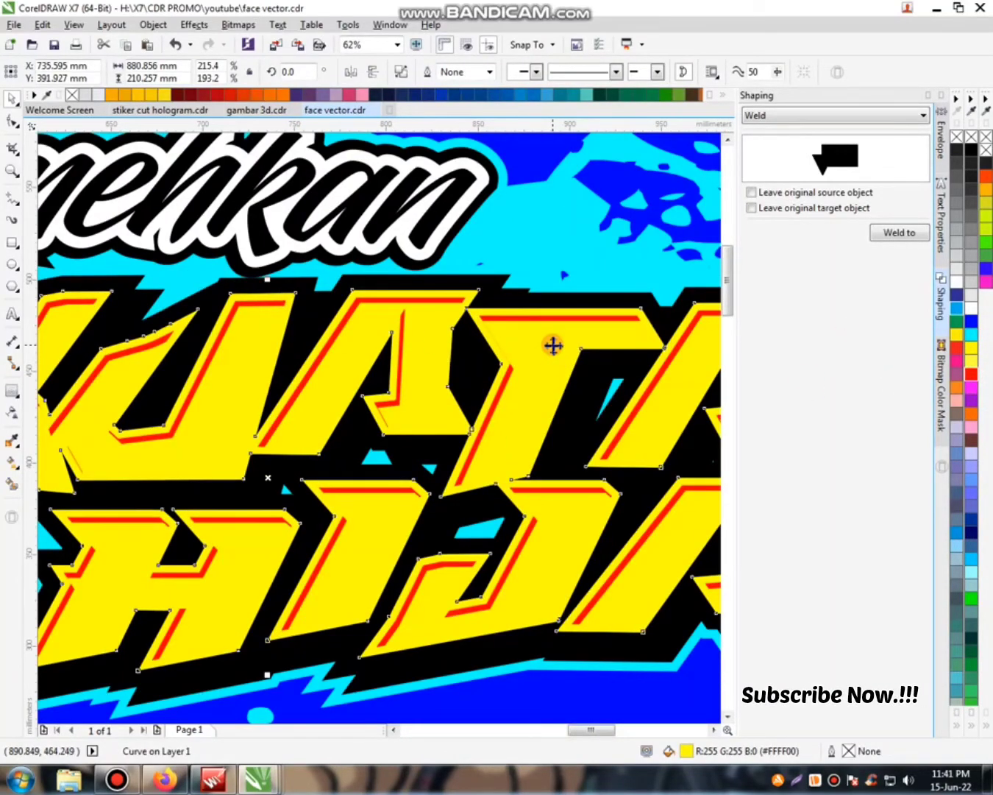
pyautogui.moveTo(551, 365); pyautogui.dragTo(540, 348)
pyautogui.rightClick(541, 348)
pyautogui.keyDown('shift'); pyautogui.click(574, 351); pyautogui.keyUp('shift')
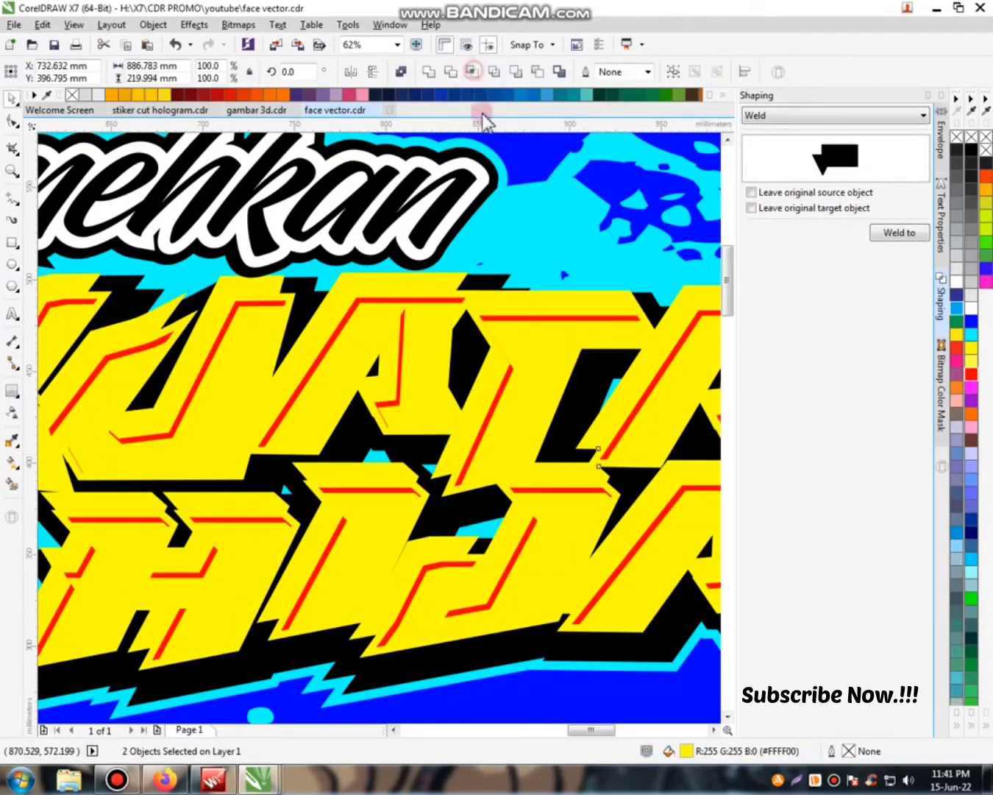
pyautogui.click(471, 72)
pyautogui.click(502, 291)
pyautogui.press('Delete')
# Fill the original lettering behind the intersected piece orange (#FF6600) as a shading trial
pyautogui.click(569, 348)
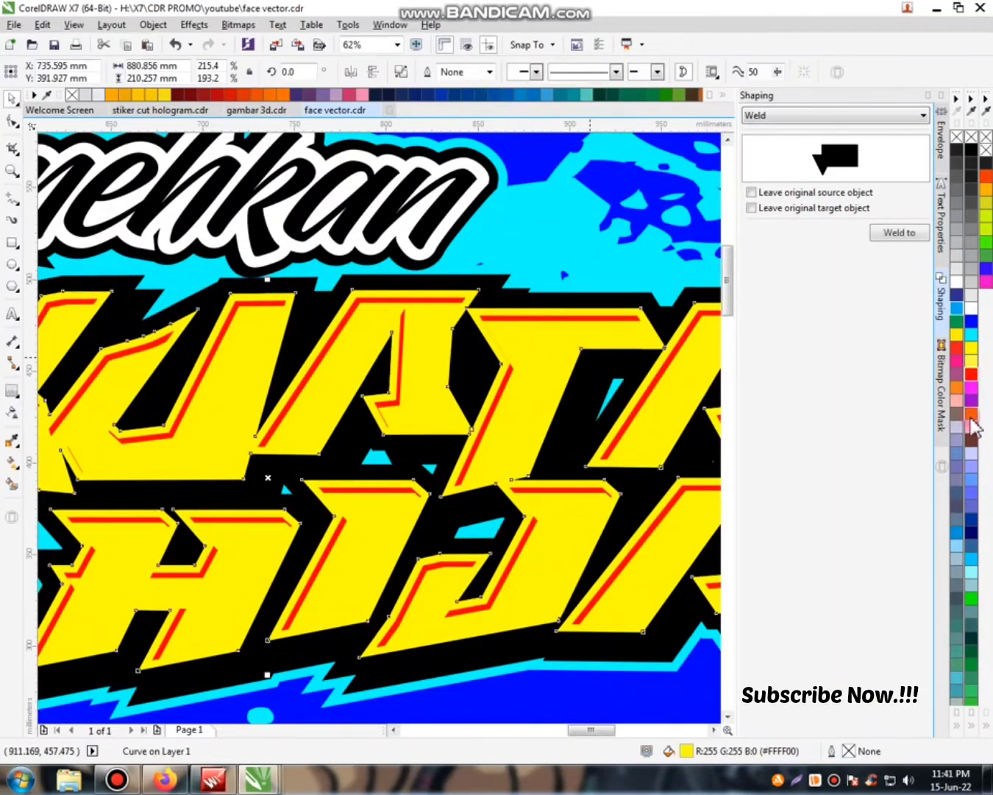
pyautogui.click(972, 417)
pyautogui.scroll(-3, 551, 377)
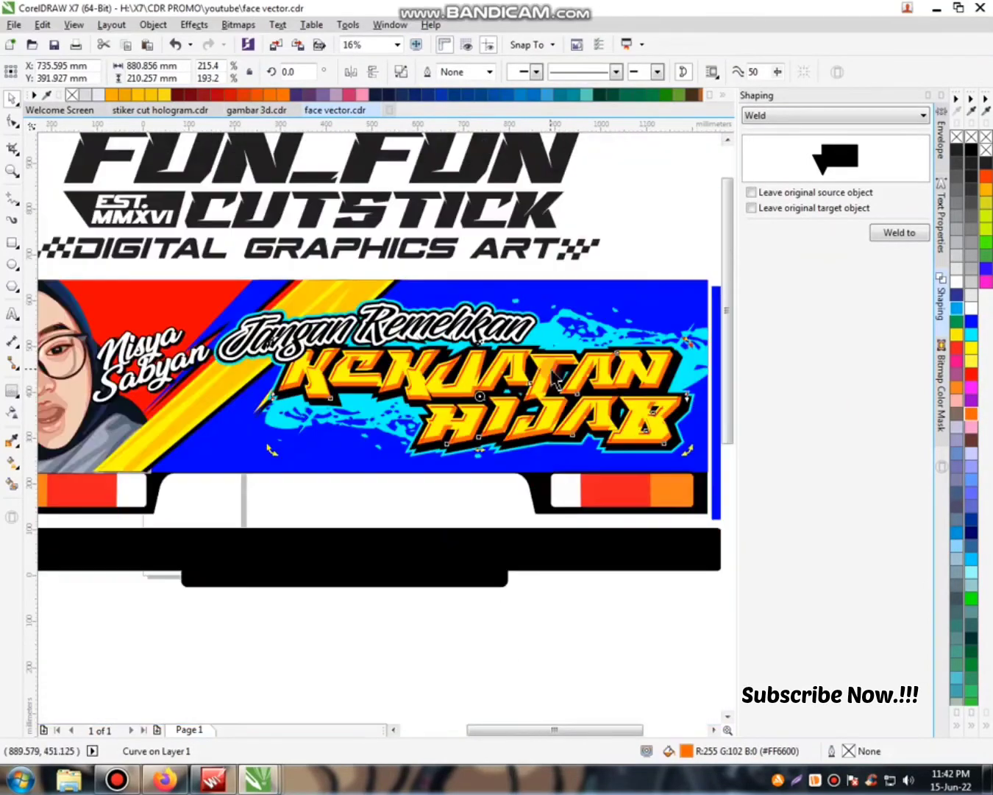
pyautogui.scroll(2, 476, 372)
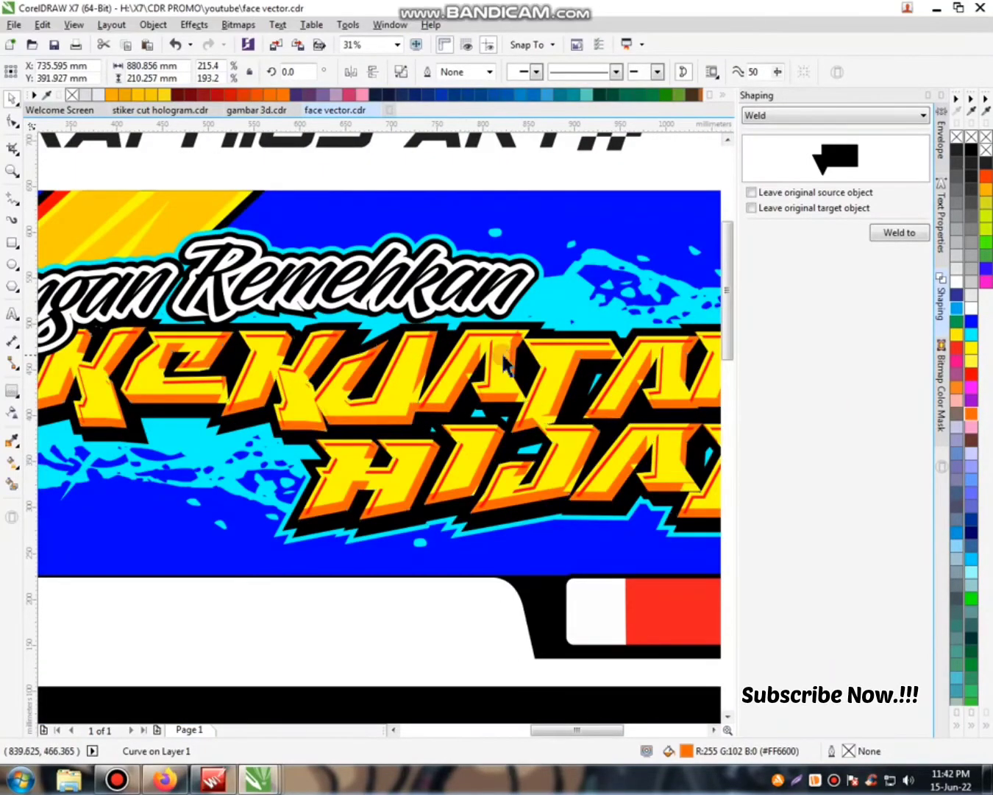
# Delete the intersected yellow piece and fill the orange lettering yellow again
pyautogui.press('Delete')
pyautogui.click(502, 353)
pyautogui.scroll(1, 505, 354)
pyautogui.hotkey('ctrl', 'z')
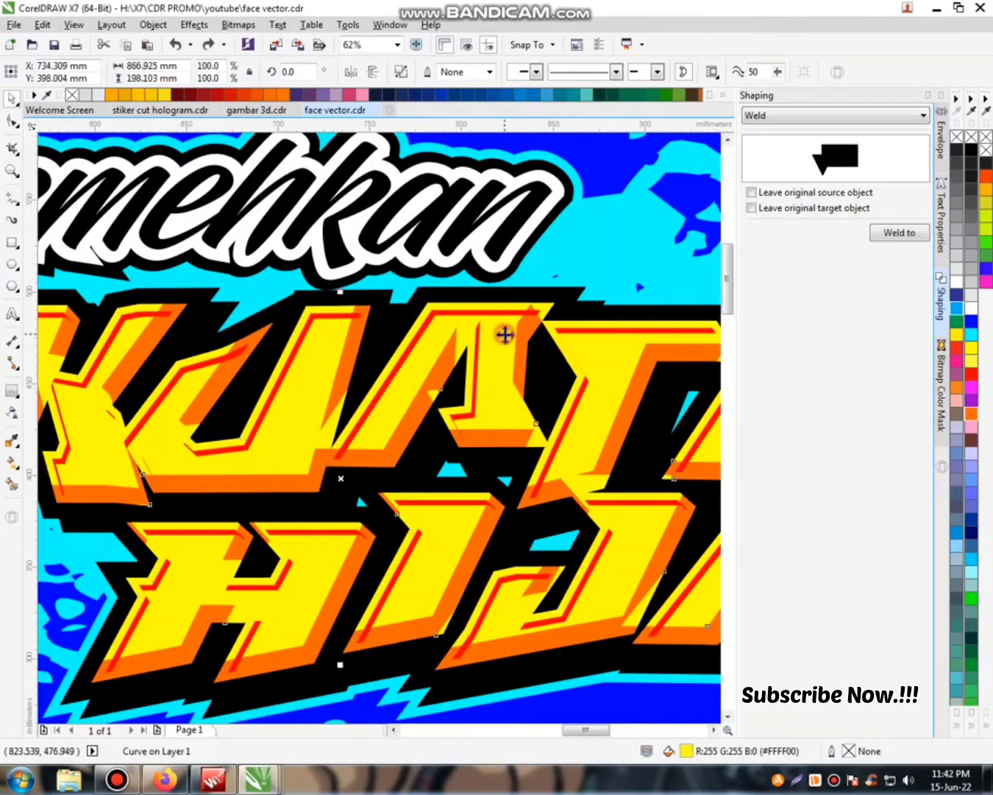
pyautogui.press('Delete')
pyautogui.click(517, 341)
pyautogui.click(956, 336)
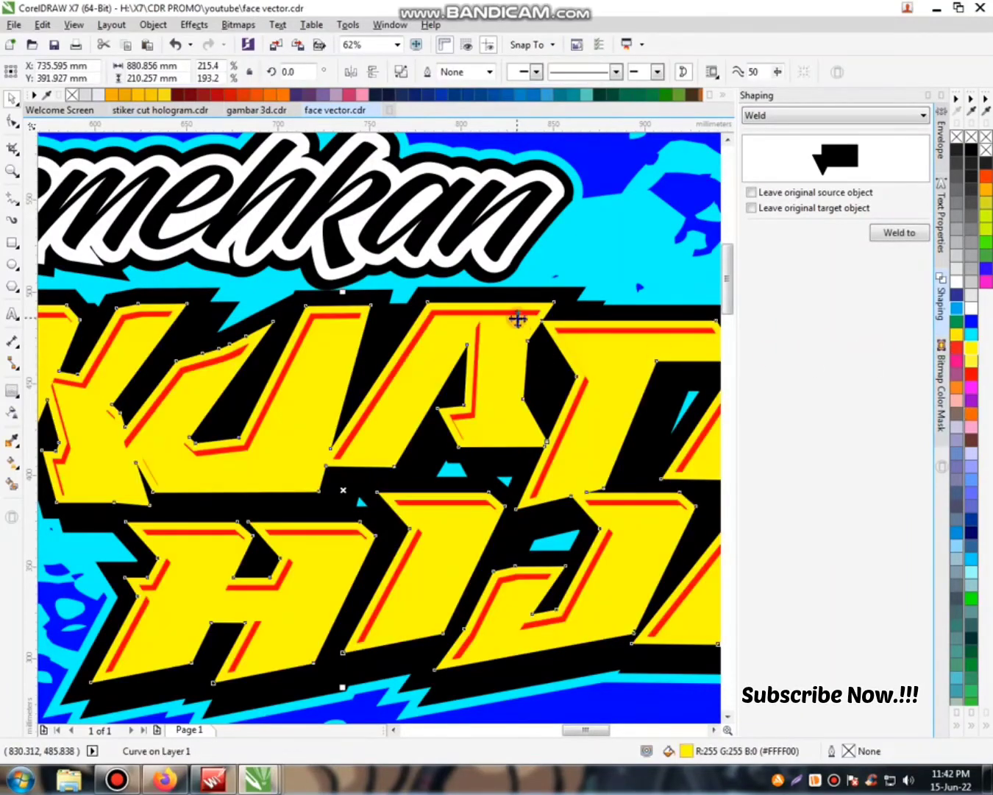
# Give the red inner edge strips of "KEKUATAN HIJAB" a black outline
pyautogui.scroll(-3, 407, 410)
pyautogui.click(424, 590)
pyautogui.click(539, 471)
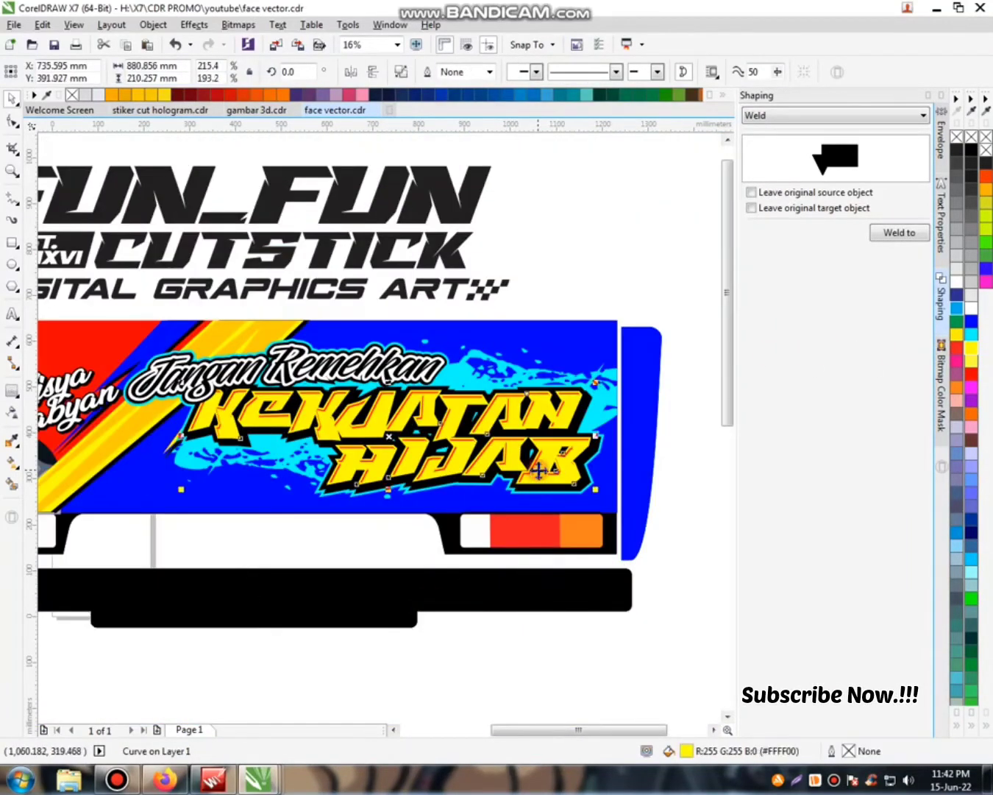
pyautogui.press('Escape')
pyautogui.click(389, 434)
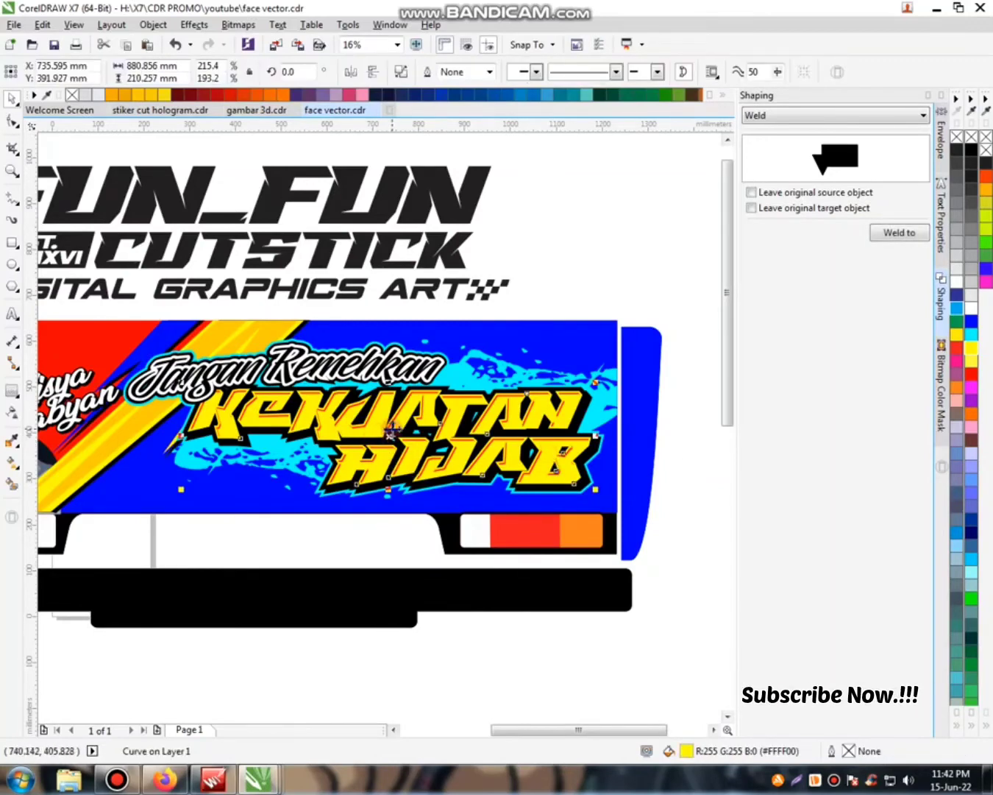
pyautogui.scroll(2, 390, 431)
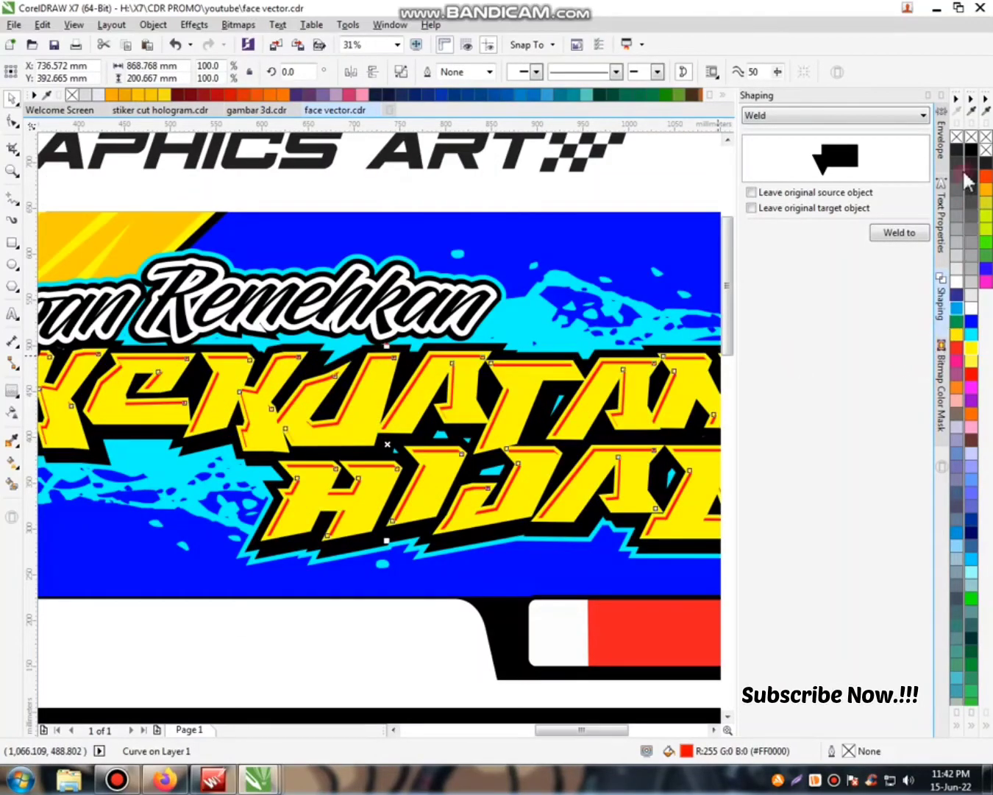
pyautogui.rightClick(972, 149)
pyautogui.scroll(-3, 562, 421)
pyautogui.press('Escape')
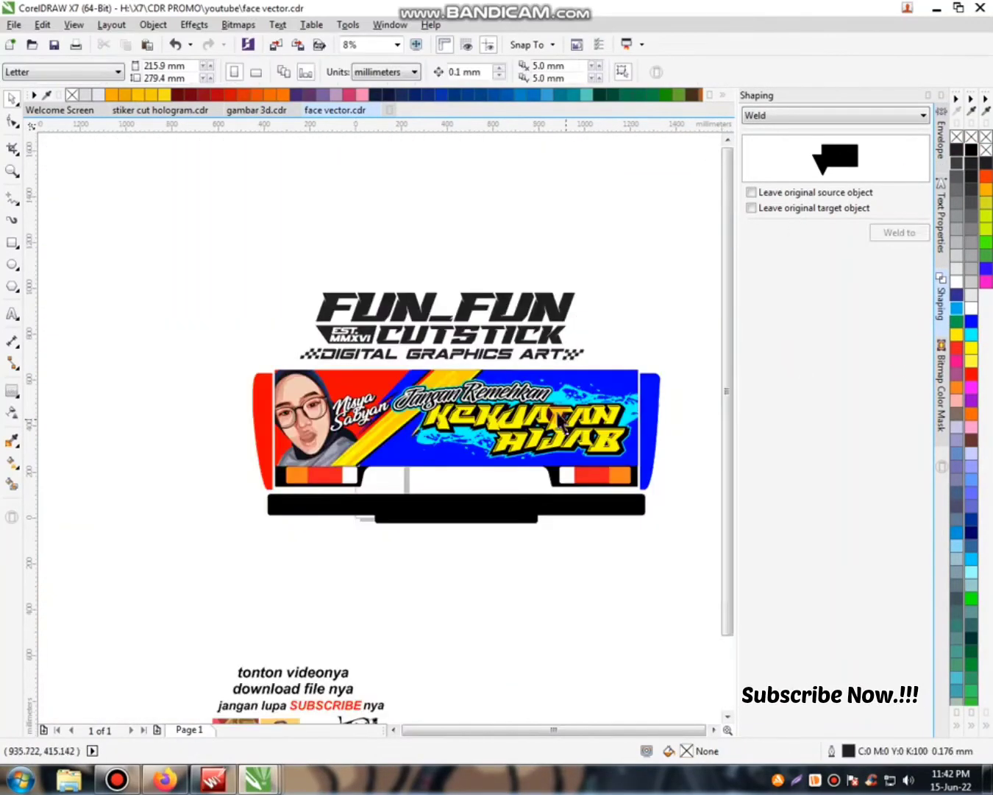
# Import halfstone.eps from the CUTTING folder on drive H: and place it beside the FUN_FUN logo
pyautogui.scroll(2, 434, 397)
pyautogui.click(276, 352)
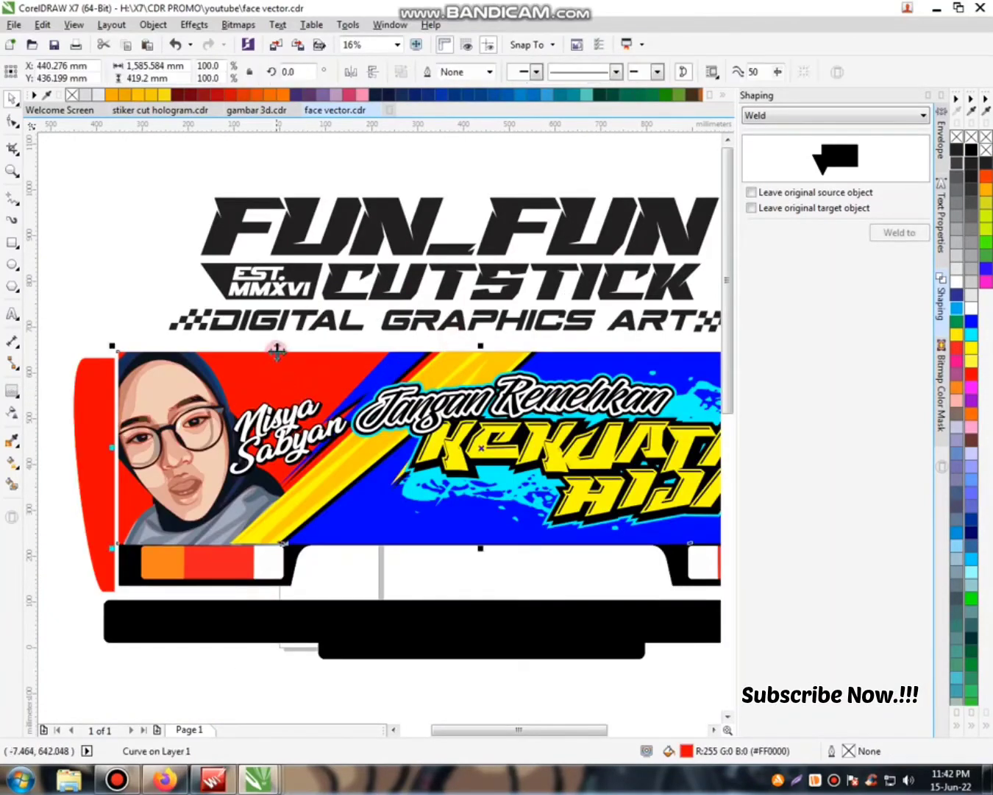
pyautogui.press('Escape')
pyautogui.hotkey('ctrl', 'i')
pyautogui.click(210, 518)
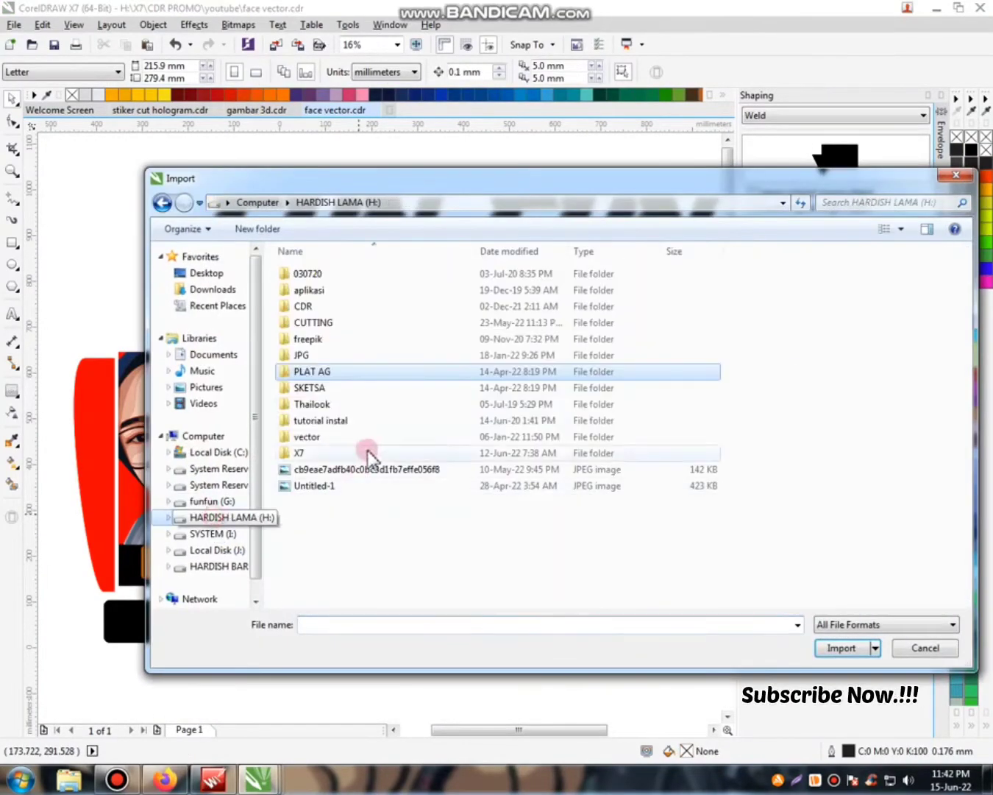
pyautogui.doubleClick(316, 324)
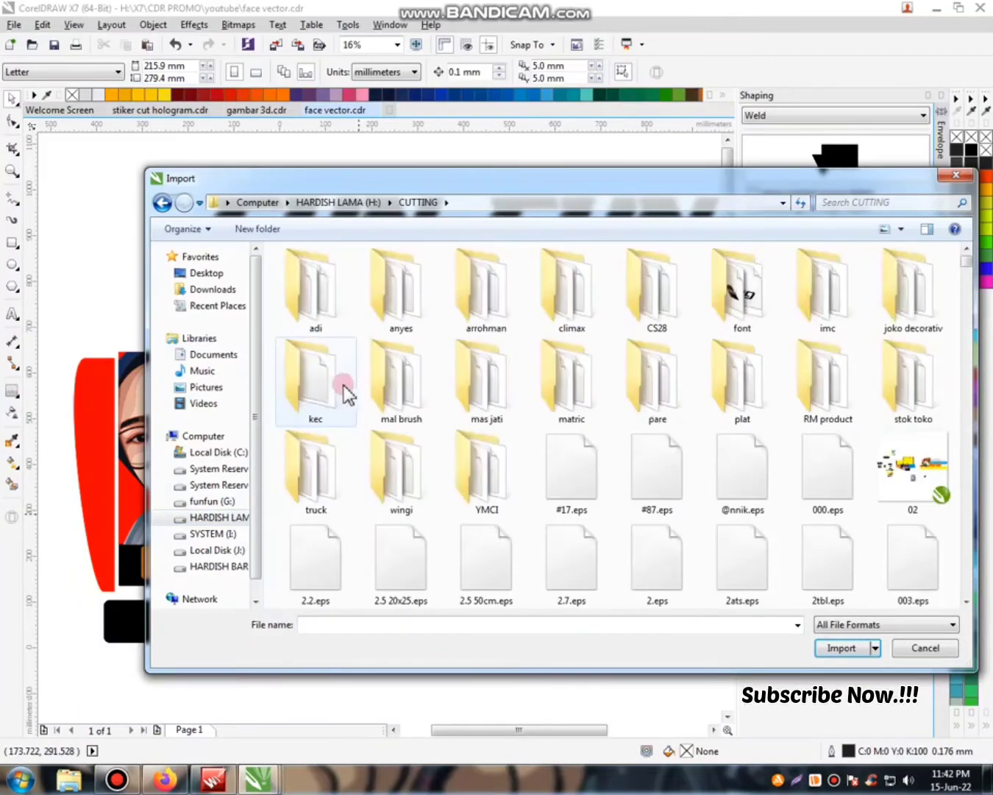
pyautogui.write('halfstone.eps')
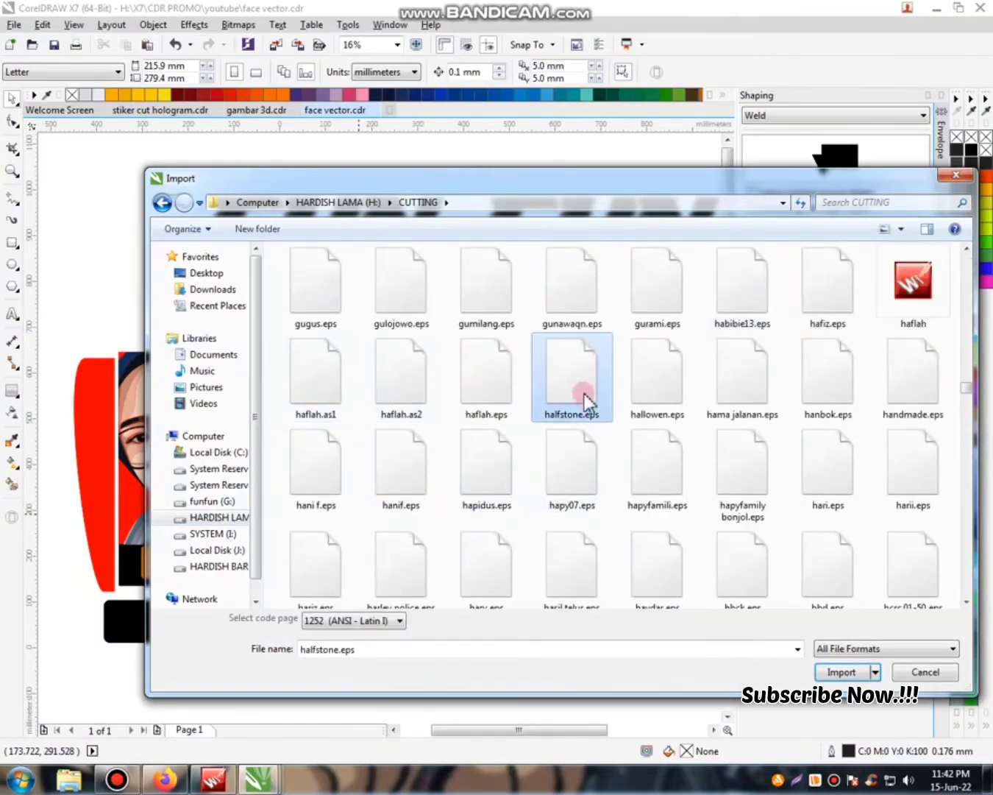
pyautogui.moveTo(584, 394); pyautogui.dragTo(84, 274)
pyautogui.press('Return')
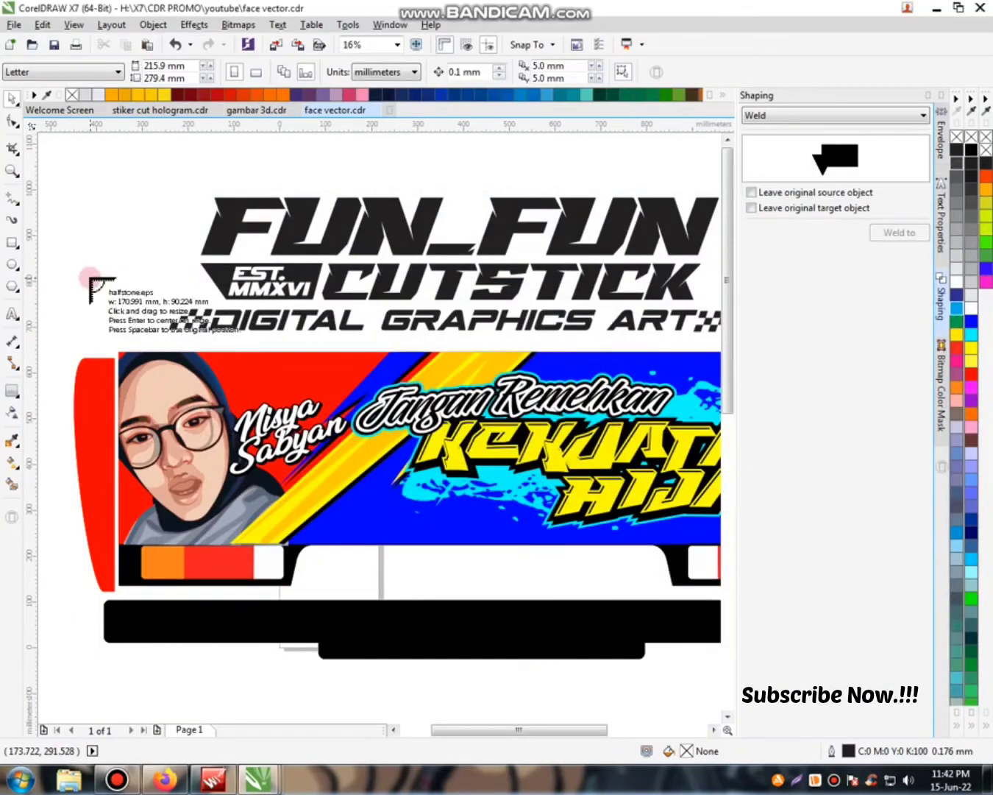
pyautogui.click(84, 272)
# Ungroup the imported halftone, delete the unneeded piece, and enlarge the dots to about 271 × 283 mm over the white name lettering
pyautogui.hotkey('ctrl', 'u')
pyautogui.keyDown('shift'); pyautogui.click(113, 299); pyautogui.keyUp('shift')
pyautogui.press('Delete')
pyautogui.moveTo(111, 300); pyautogui.dragTo(340, 362)
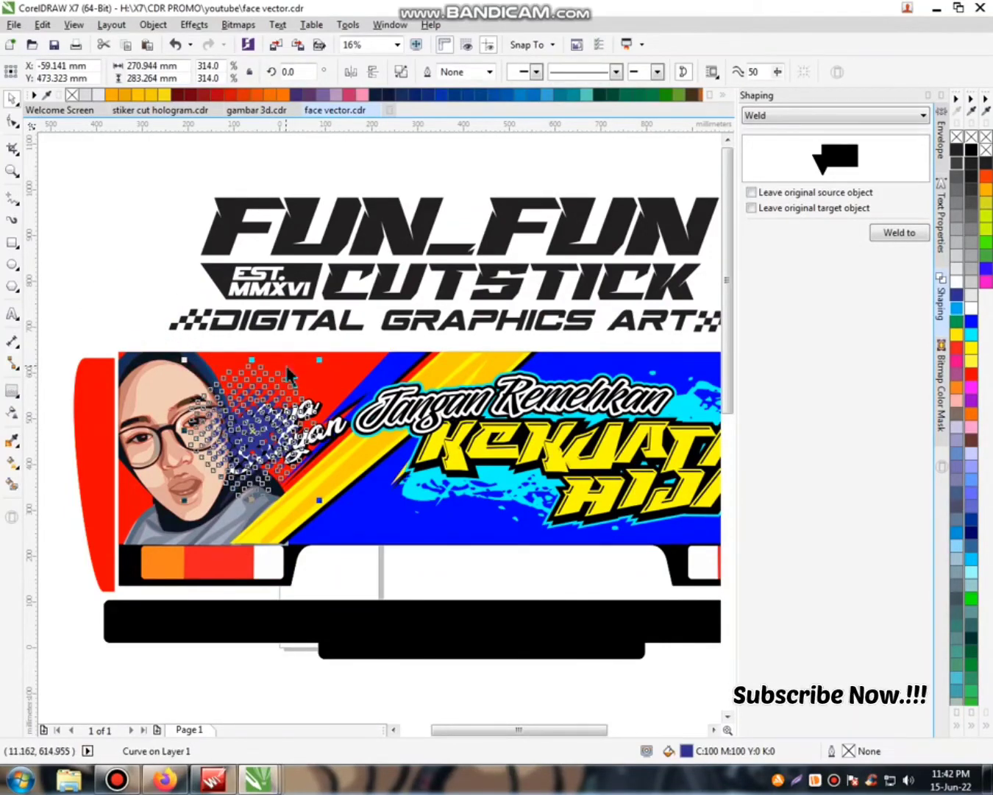
# Intersect the halftone dots with the red background and fill the intersected dots dark red (#9A1900)
pyautogui.keyDown('shift'); pyautogui.click(305, 353); pyautogui.keyUp('shift')
pyautogui.click(474, 72)
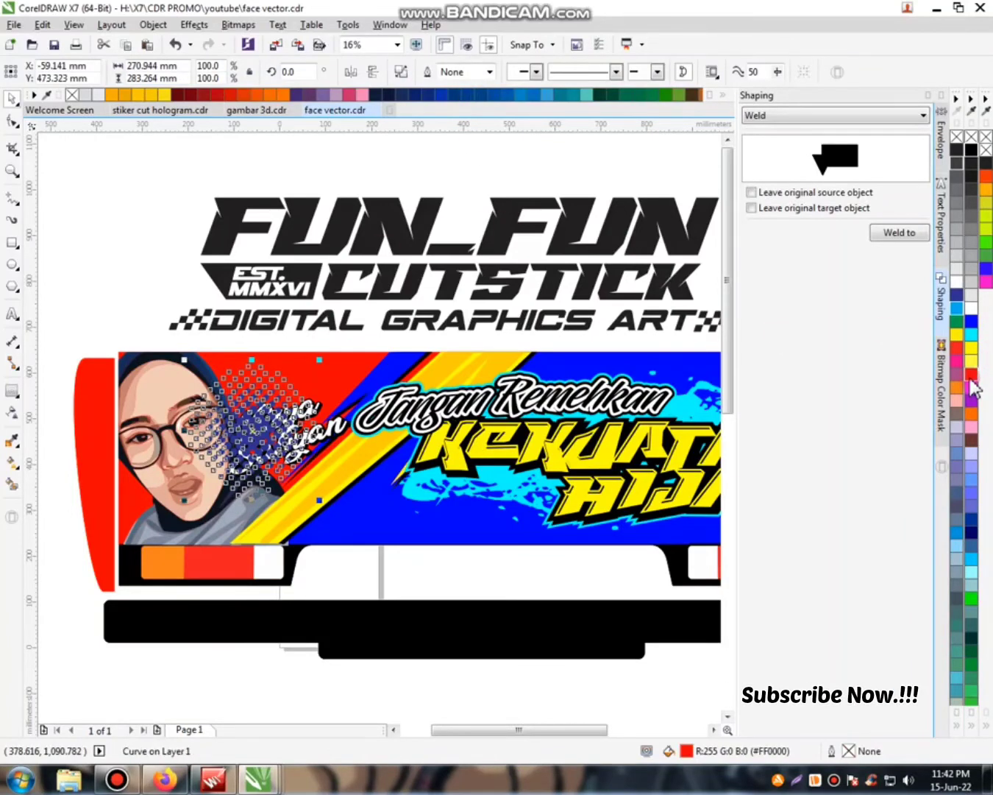
pyautogui.click(971, 378)
pyautogui.click(957, 402)
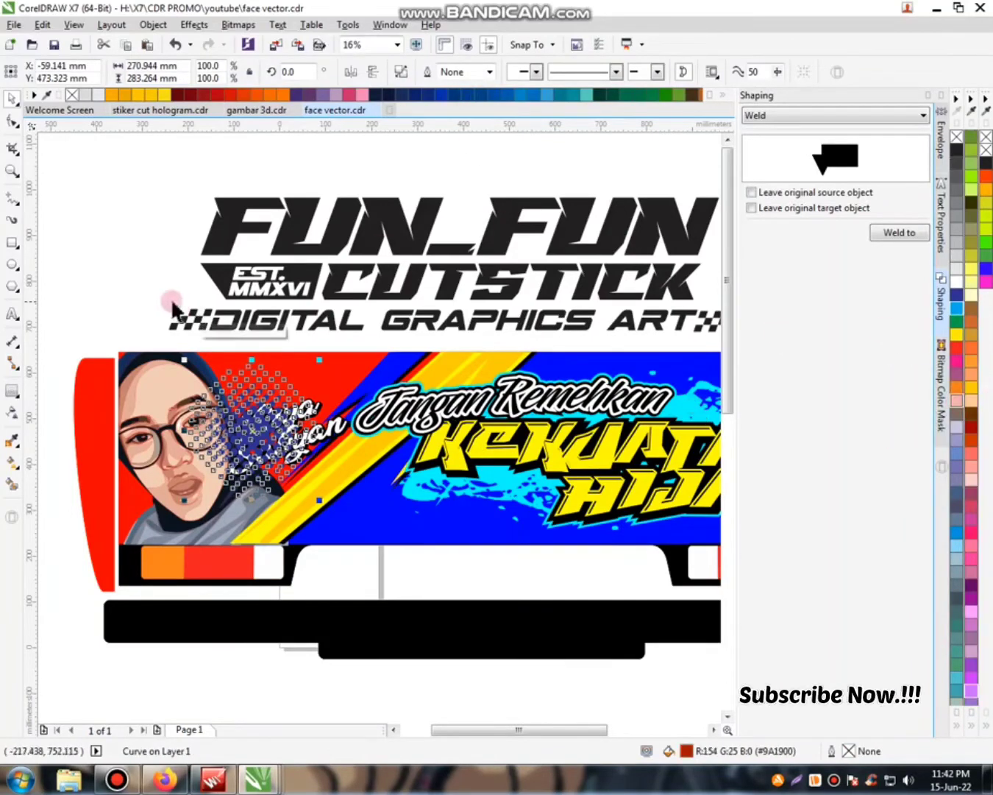
pyautogui.click(172, 303)
# Move the halftone dots below "KEKUATAN", and enlarge and reposition the lower cyan splash to about 985 × 402 mm
pyautogui.moveTo(242, 423); pyautogui.dragTo(518, 498)
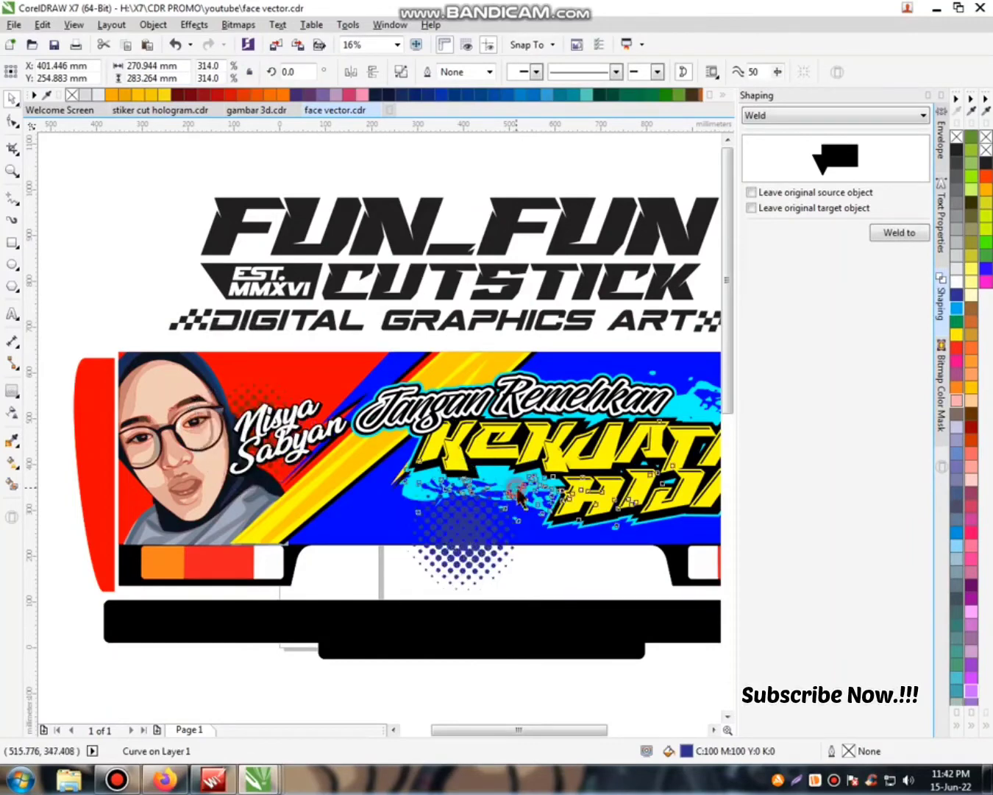
pyautogui.moveTo(407, 500); pyautogui.dragTo(309, 598)
pyautogui.moveTo(381, 506); pyautogui.dragTo(386, 484)
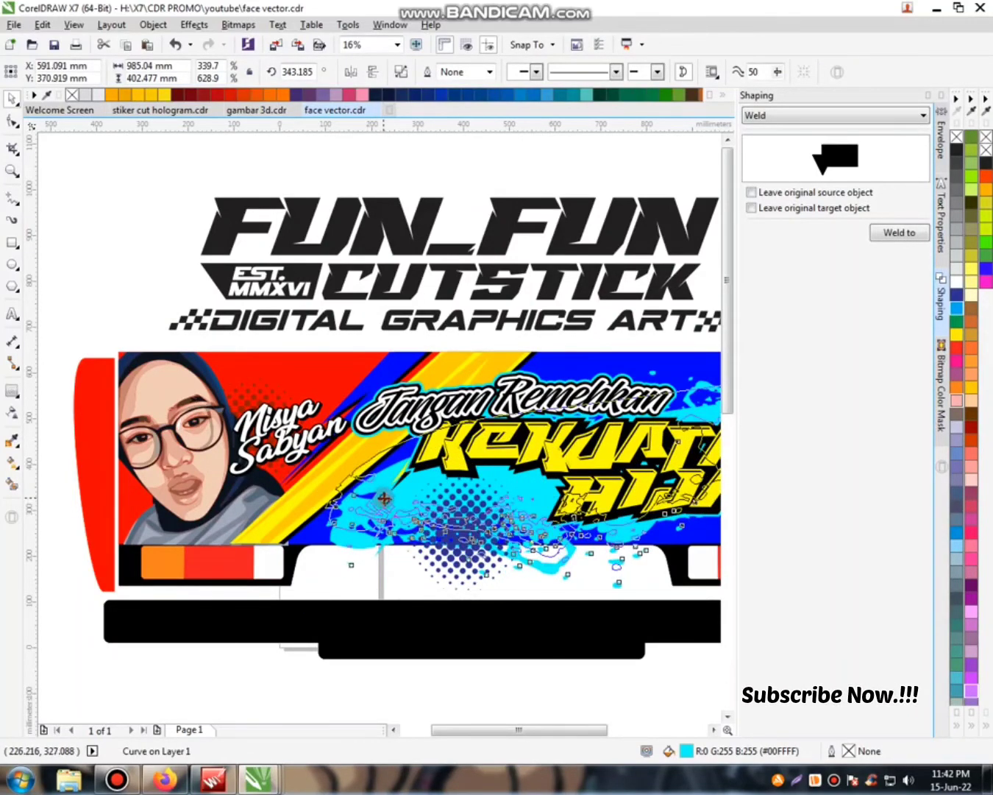
pyautogui.moveTo(333, 543); pyautogui.dragTo(570, 337)
pyautogui.click(571, 337)
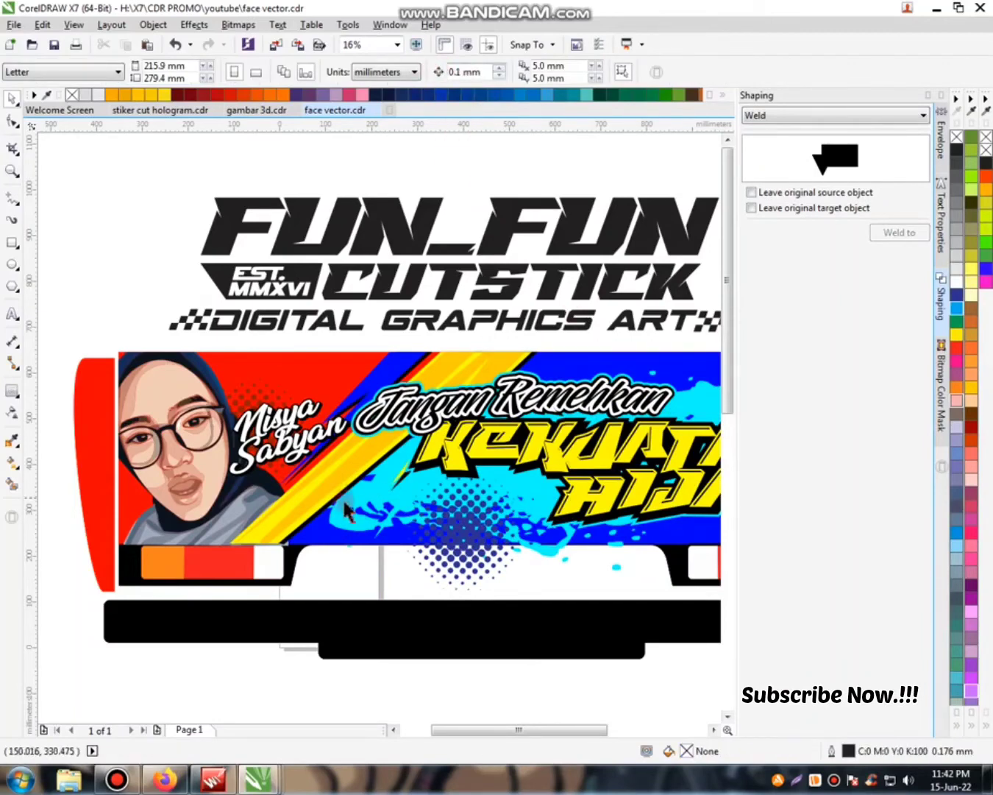
# Intersect the enlarged cyan splash with the blue background and delete the leftover that extends past the tailgate panel
pyautogui.keyDown('shift'); pyautogui.click(348, 521); pyautogui.keyUp('shift')
pyautogui.click(473, 73)
pyautogui.click(620, 569)
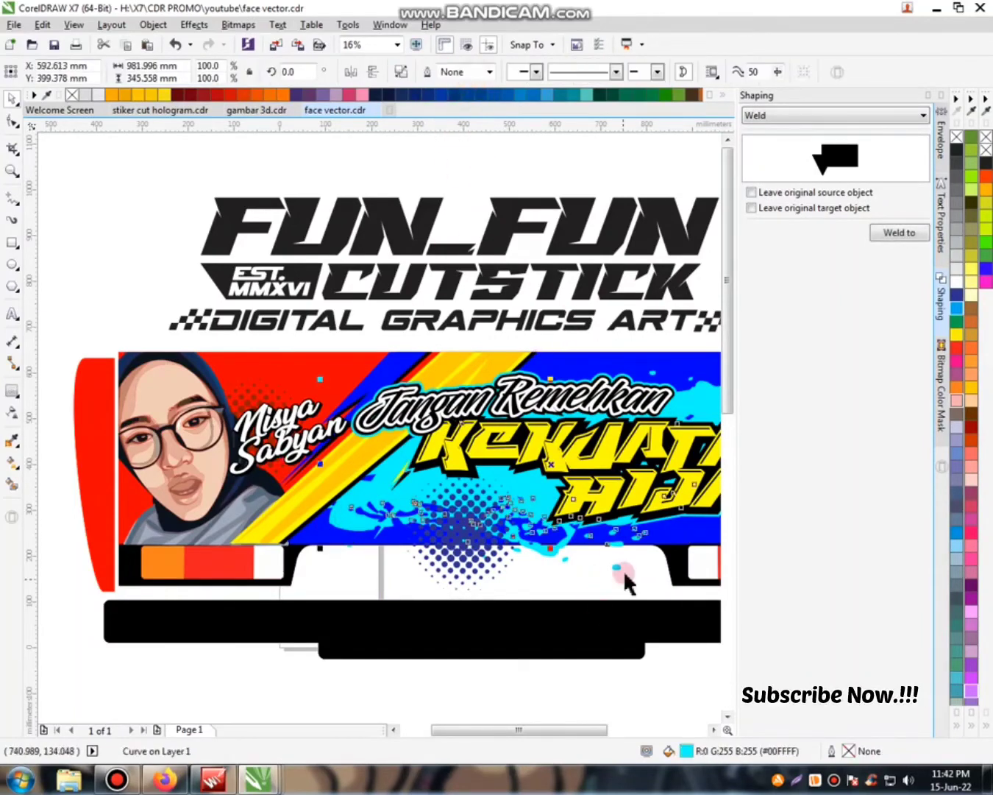
pyautogui.press('Delete')
# Move the halftone dots over the lower cyan splash beside "HIJAB" and trim the splash with them
pyautogui.click(508, 513)
pyautogui.moveTo(464, 548); pyautogui.dragTo(520, 473)
pyautogui.keyDown('shift'); pyautogui.click(439, 495); pyautogui.keyUp('shift')
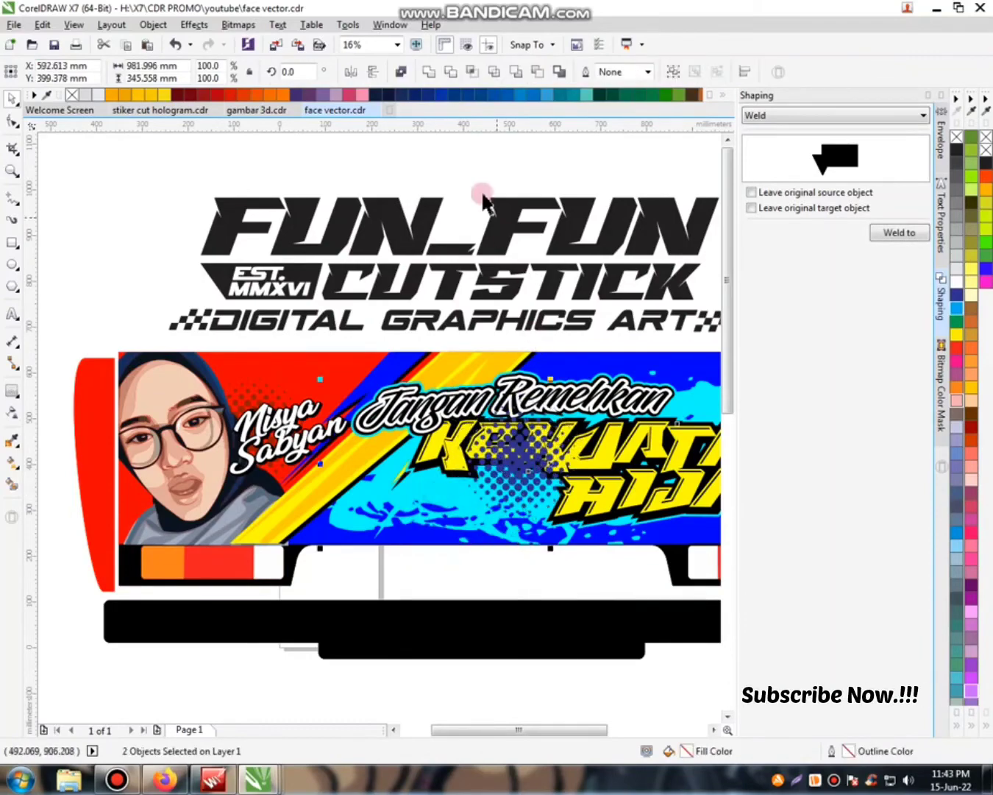
pyautogui.click(450, 72)
# Move the halftone dots over the upper cyan splash at "KEKUATAN" and trim that splash with them
pyautogui.scroll(-3, 200, 558)
pyautogui.scroll(2, 323, 531)
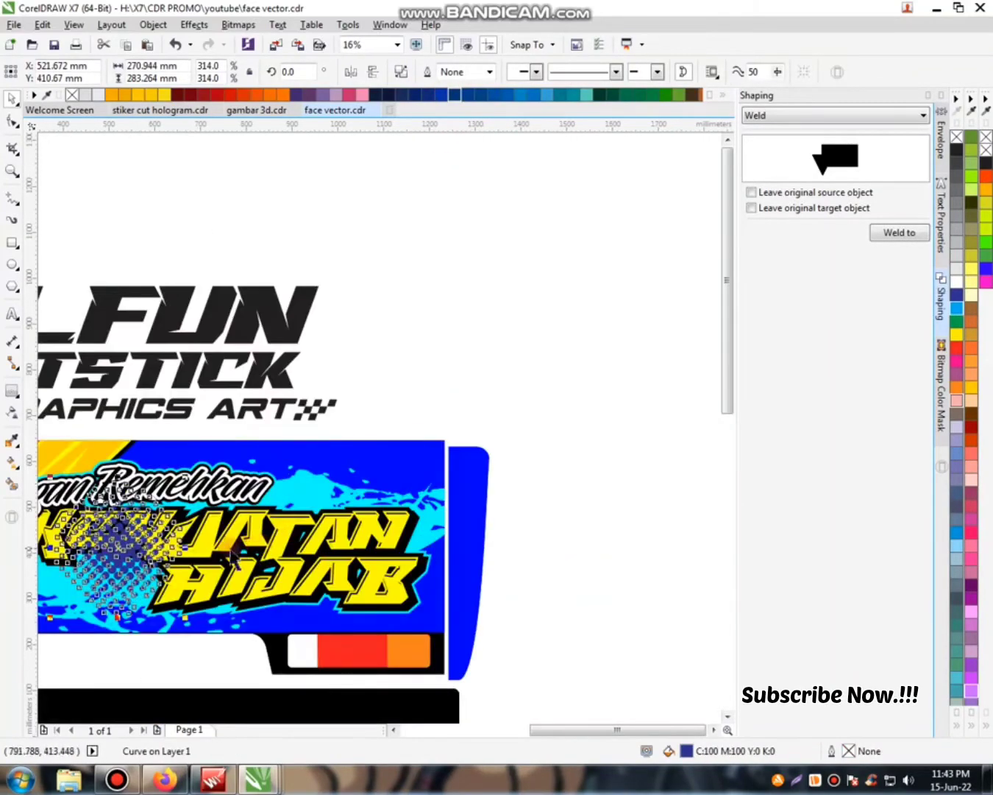
pyautogui.moveTo(138, 530); pyautogui.dragTo(327, 523)
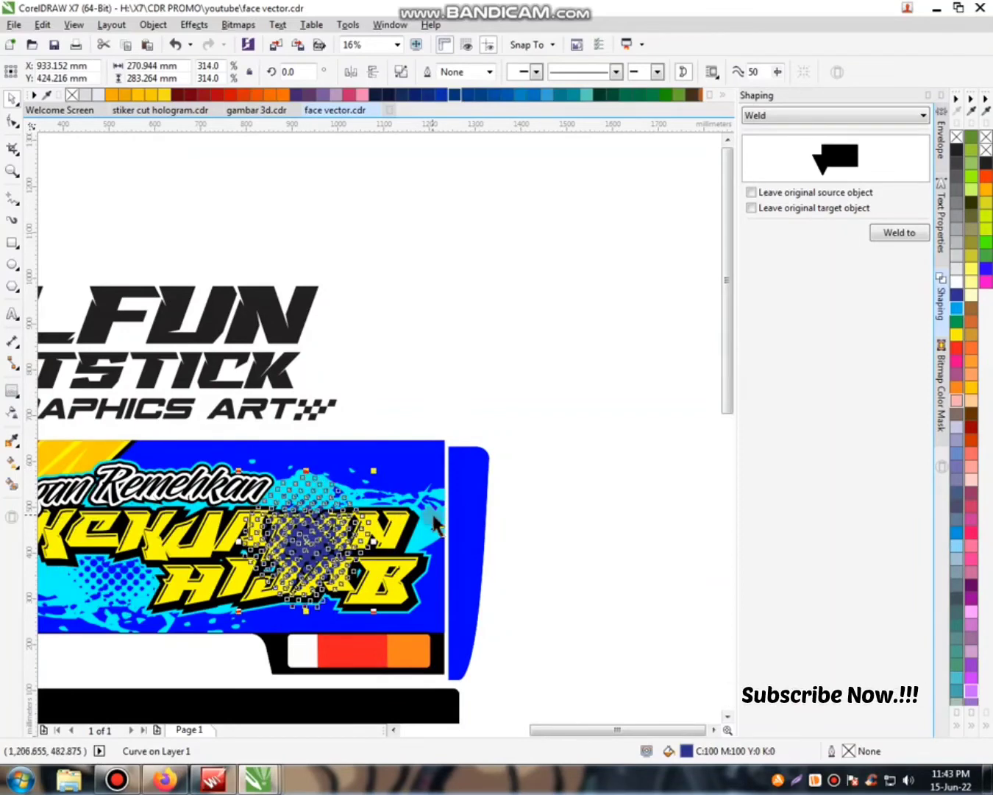
pyautogui.click(431, 516)
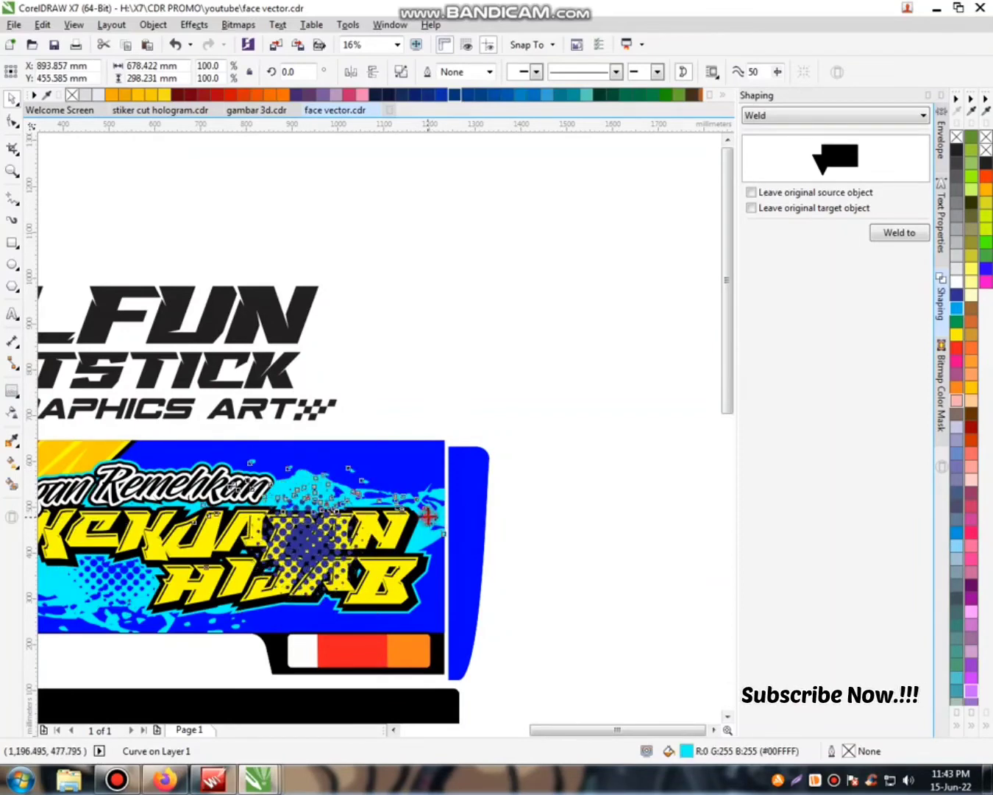
pyautogui.keyDown('shift'); pyautogui.click(313, 524); pyautogui.keyUp('shift')
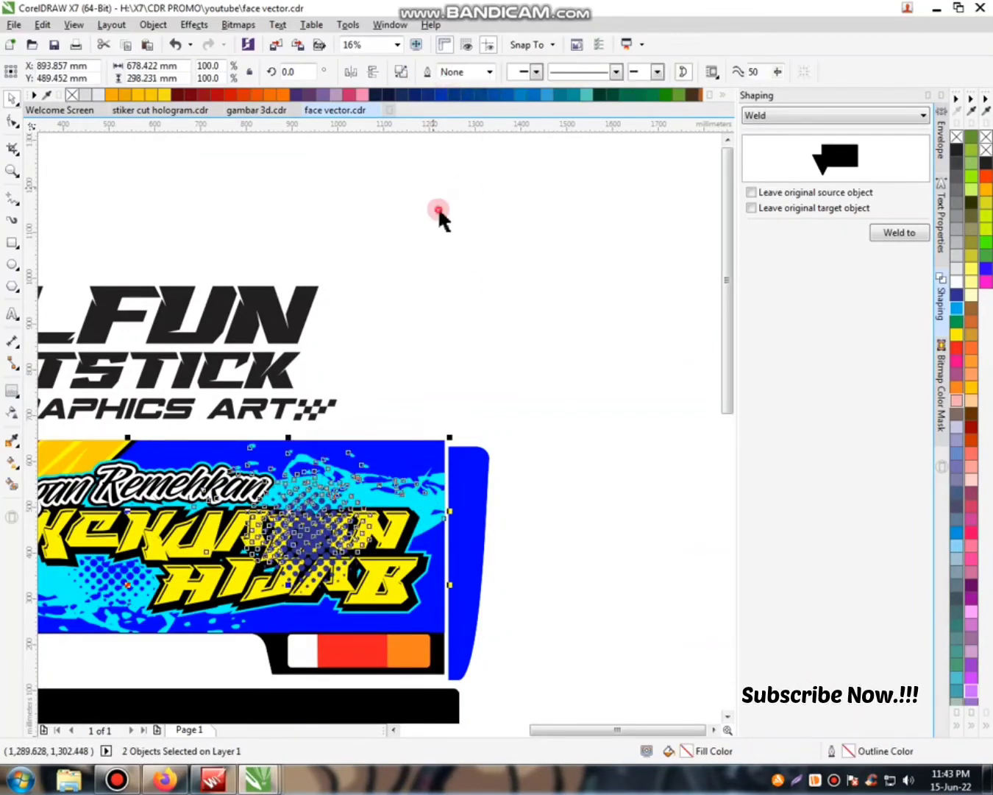
# Move the halftone dots over the end of "HIJAB" and weld them to the upper cyan splash
pyautogui.moveTo(310, 510); pyautogui.dragTo(455, 542)
pyautogui.keyDown('shift'); pyautogui.click(431, 510); pyautogui.keyUp('shift')
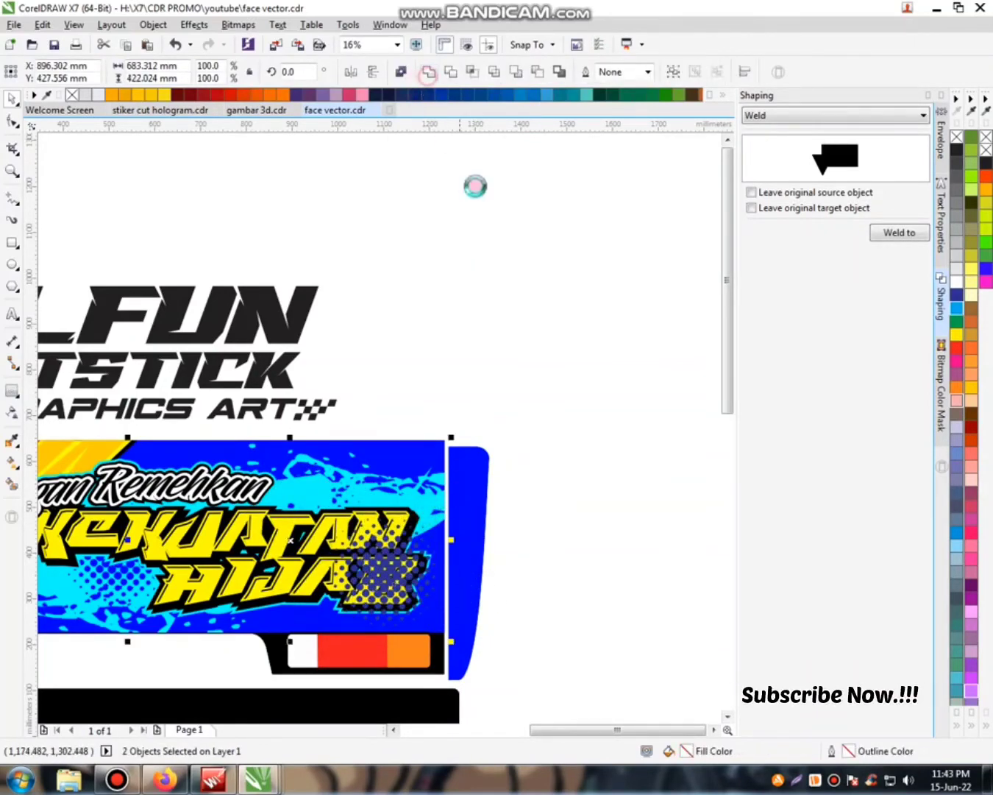
pyautogui.click(610, 560)
pyautogui.scroll(-1, 616, 567)
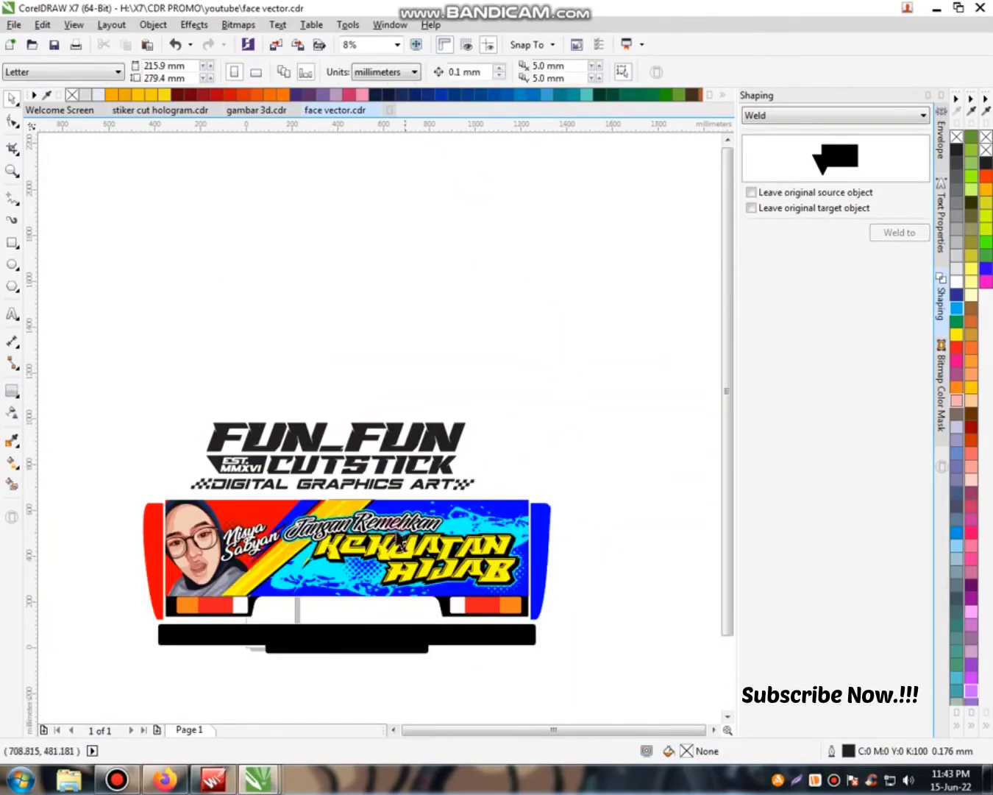
pyautogui.click(333, 475)
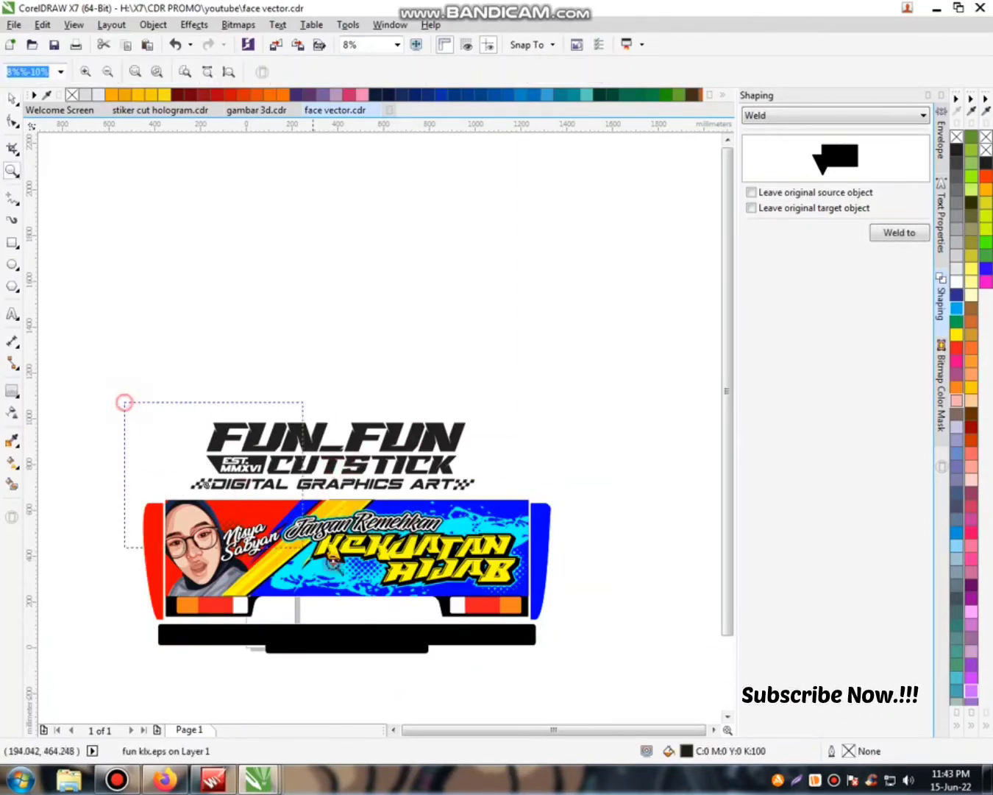
# Move the group of sample portraits and its "tonton videonya" caption up to just beneath the truck's black bumper
pyautogui.moveTo(124, 401); pyautogui.dragTo(566, 652)
pyautogui.press('space')
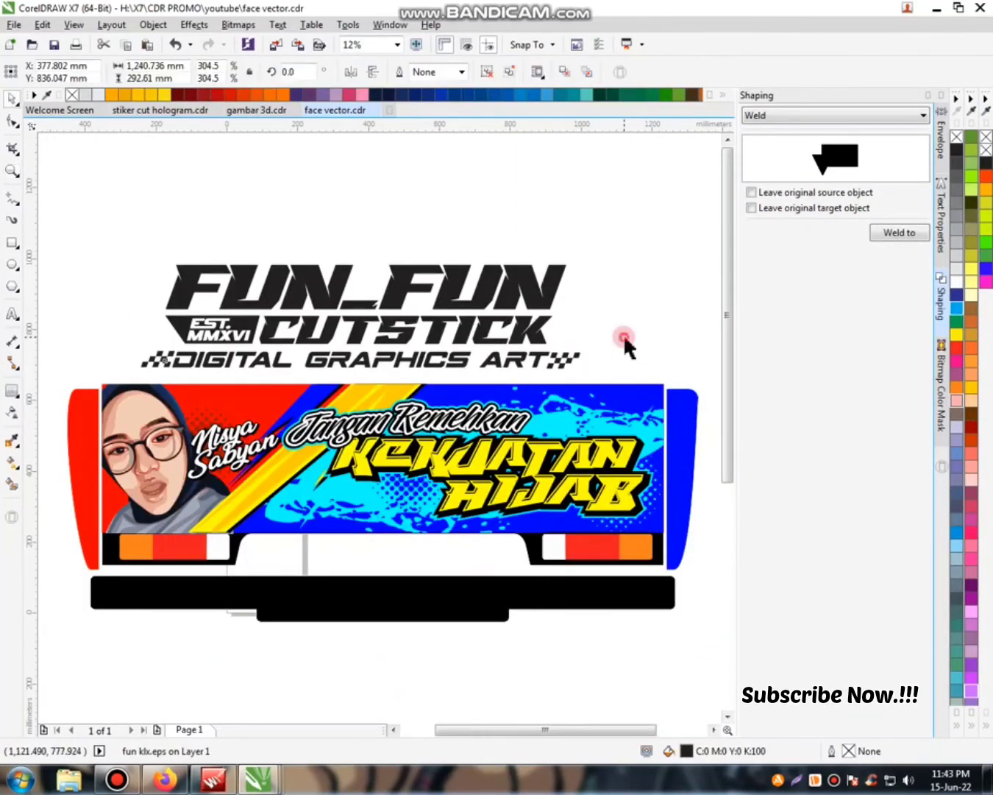
pyautogui.click(623, 333)
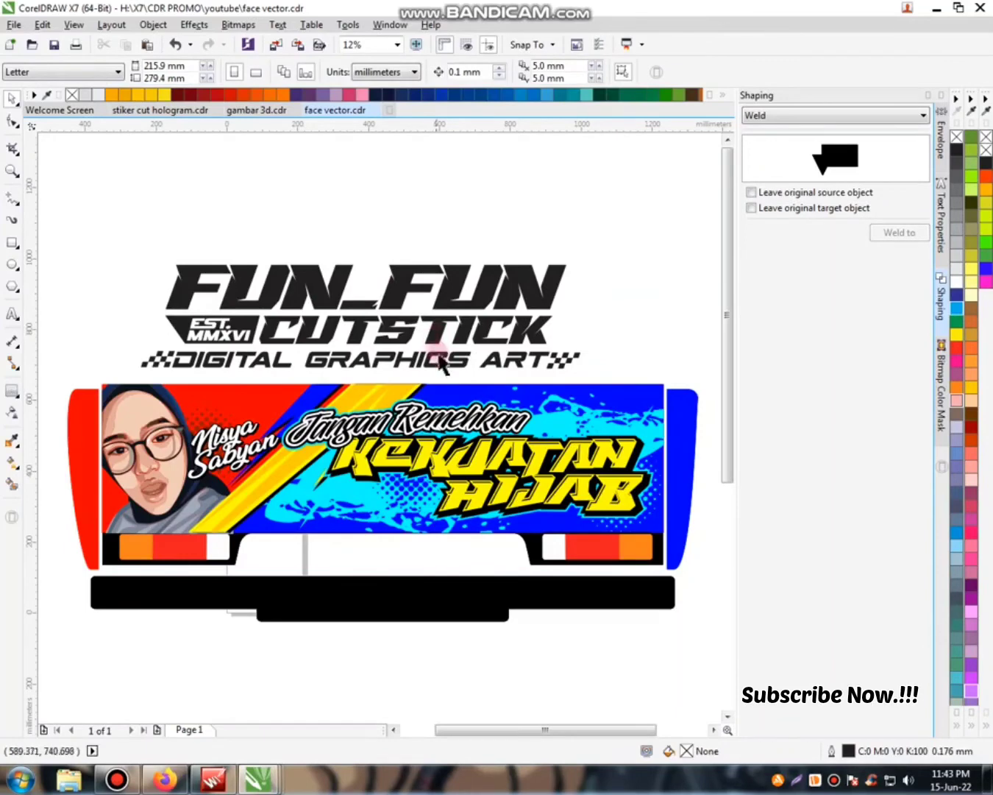
pyautogui.scroll(-4, 445, 368)
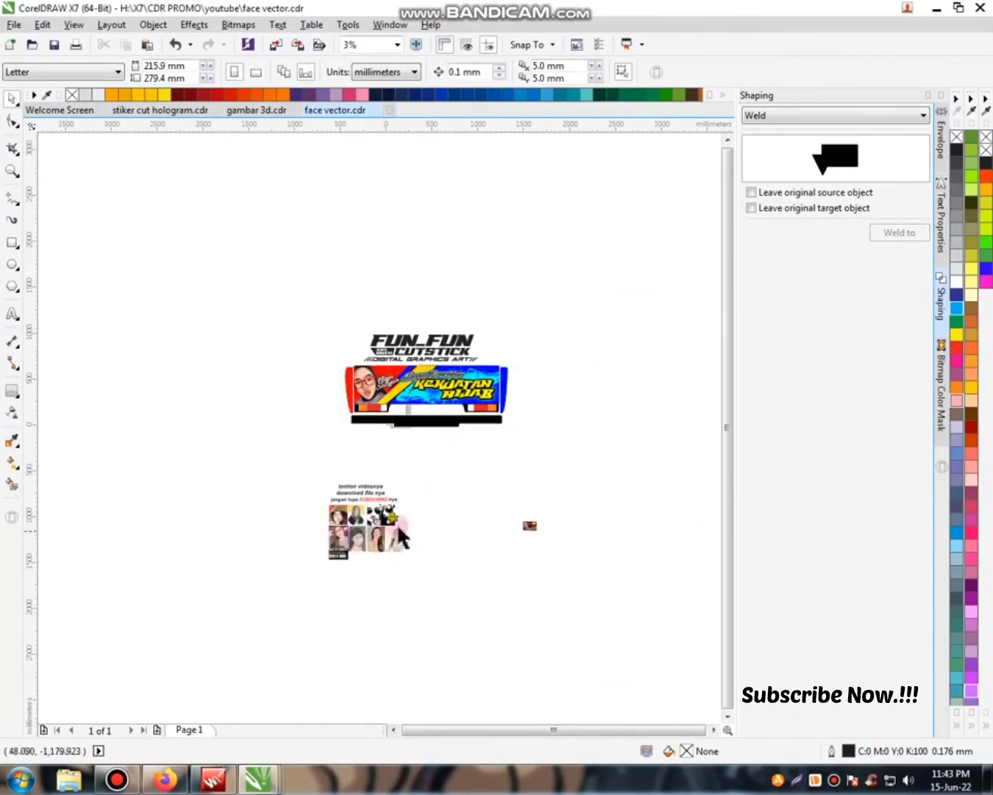
pyautogui.moveTo(360, 490); pyautogui.dragTo(424, 445)
pyautogui.scroll(3, 441, 448)
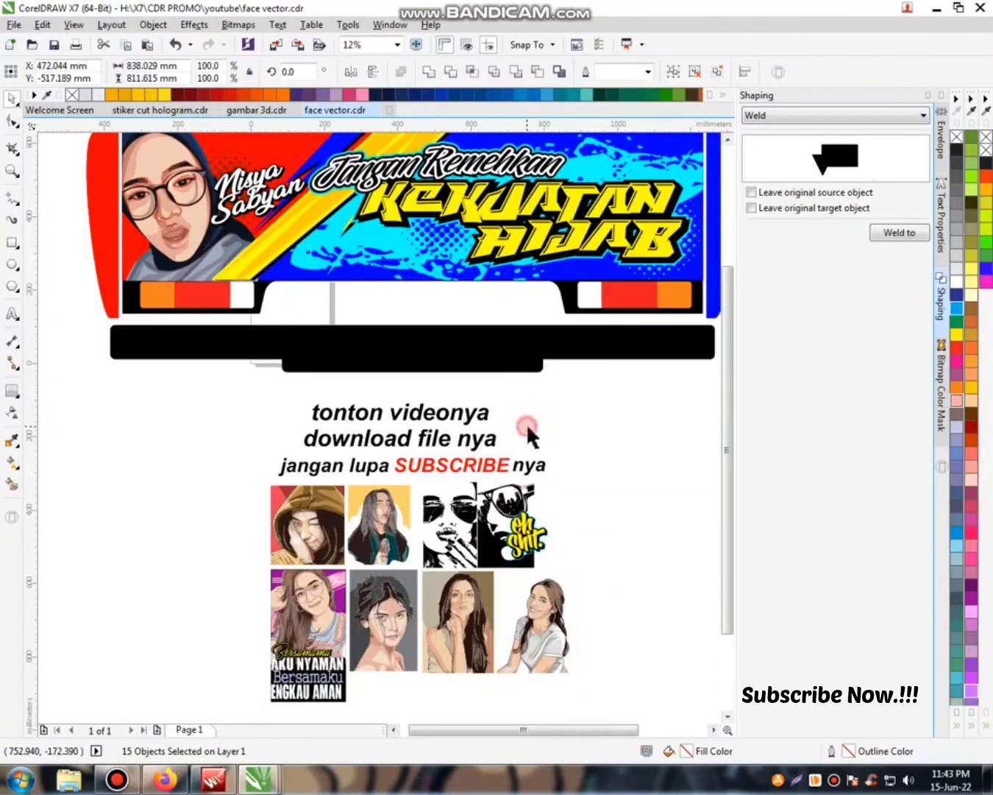
pyautogui.click(526, 423)
# Move the yellow "oh shit" lettering from the sample portraits to the tailgate's left end, at the lower edge of the hijab portrait
pyautogui.click(529, 534)
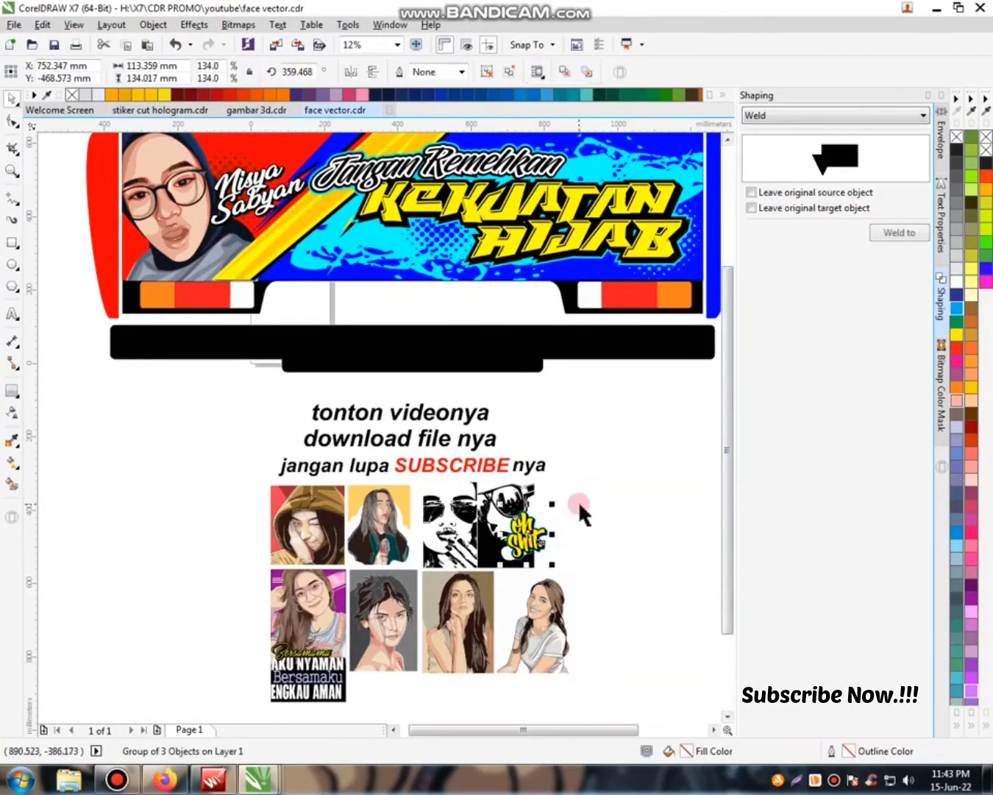
pyautogui.moveTo(499, 566); pyautogui.dragTo(497, 562)
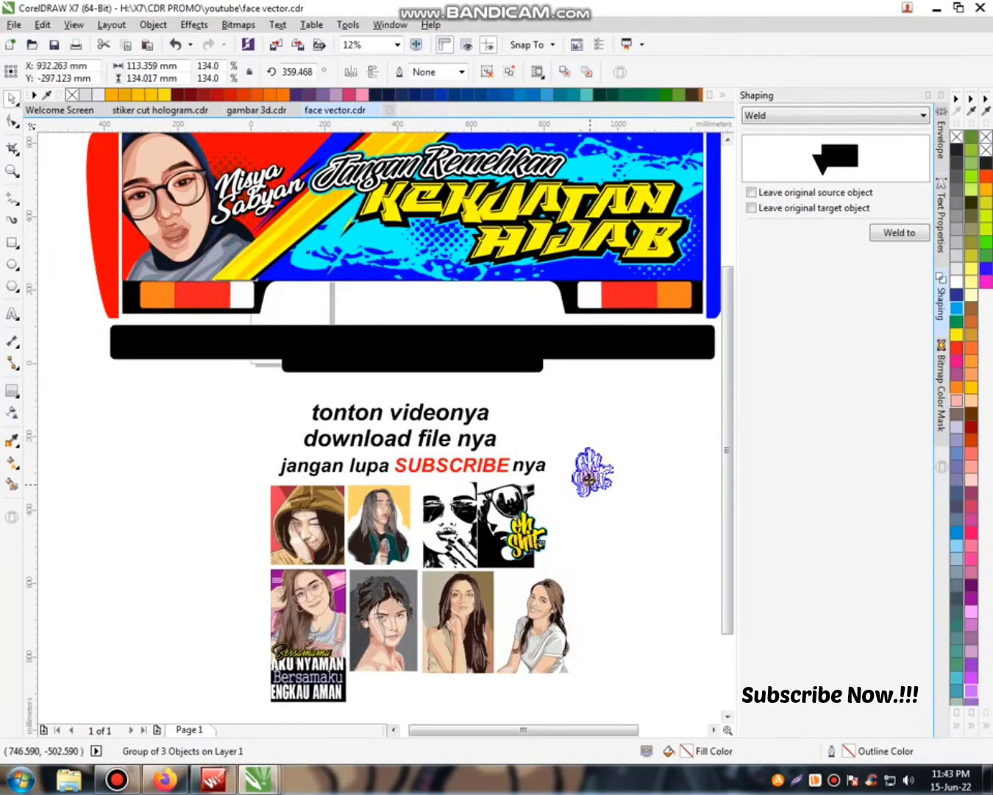
pyautogui.moveTo(589, 479); pyautogui.dragTo(160, 391)
pyautogui.moveTo(140, 266); pyautogui.dragTo(141, 264)
pyautogui.scroll(3, 145, 253)
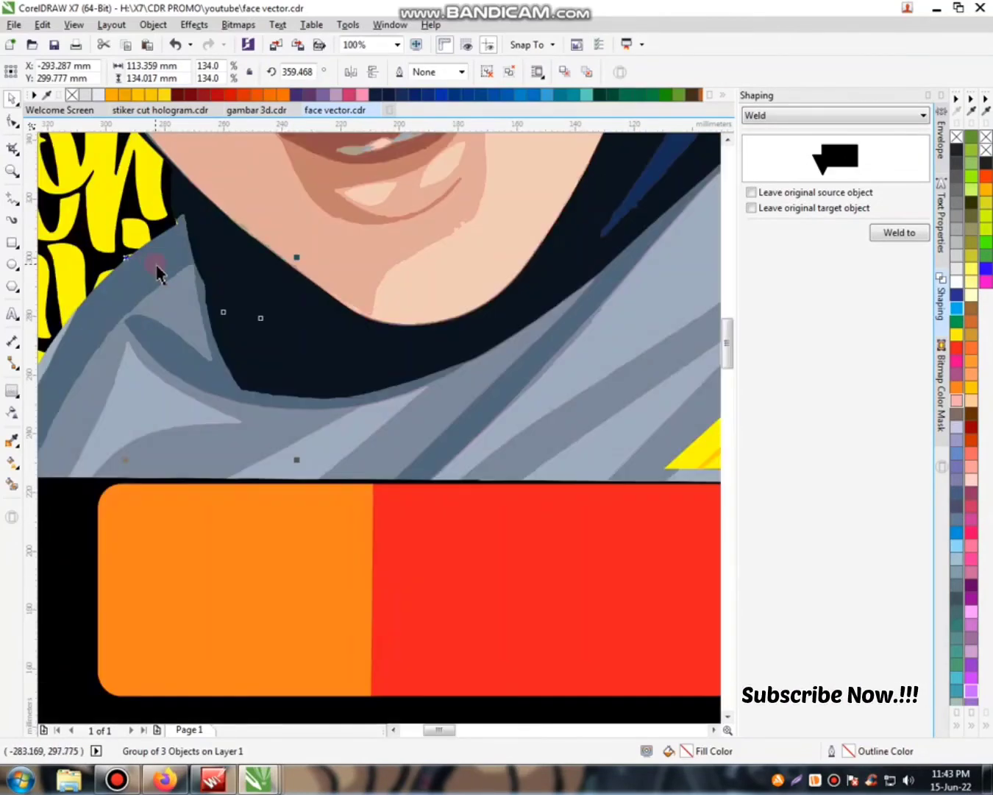